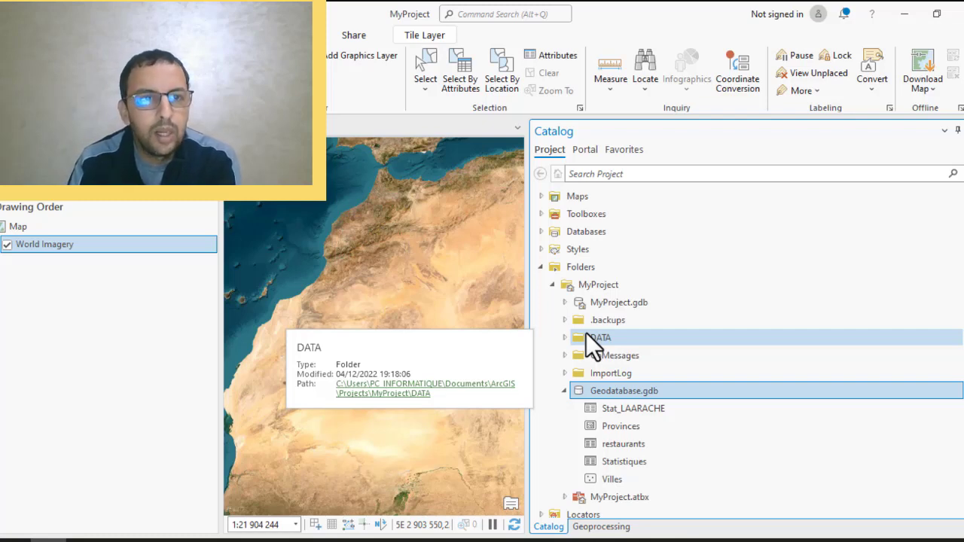
- Add the Provinces feature class and the Statistiques table from Geodatabase.gdb to the map
left_click(175, 406)
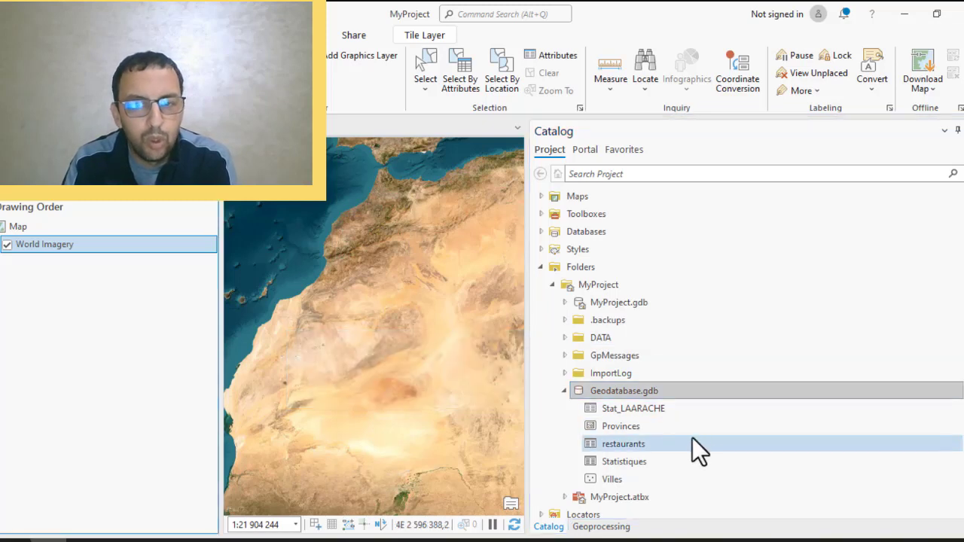
left_click_drag(621, 425, 386, 305)
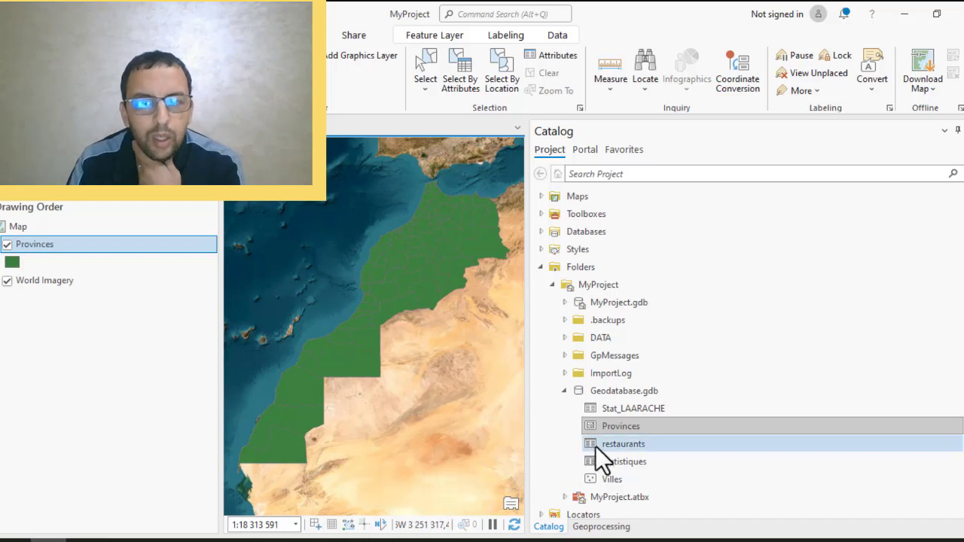
left_click(618, 464)
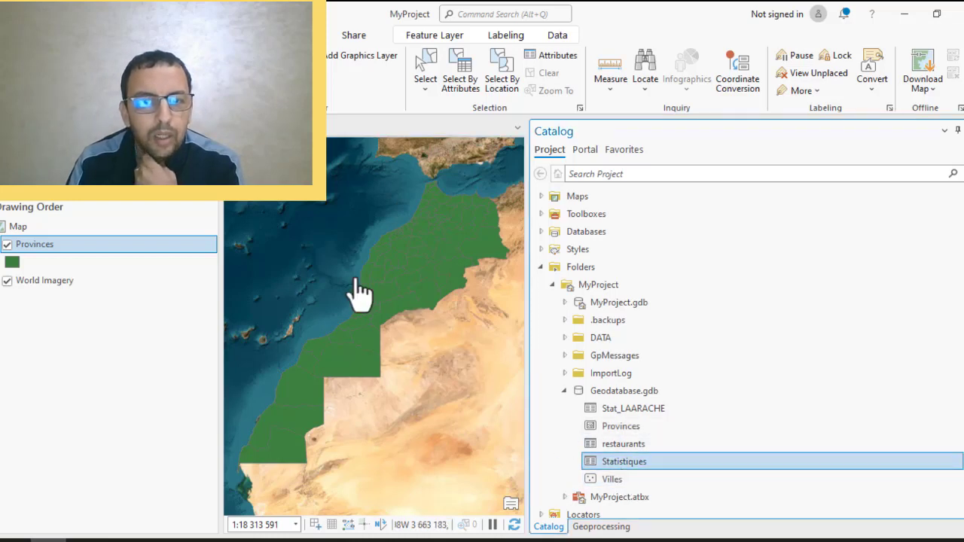
left_click_drag(614, 461, 355, 345)
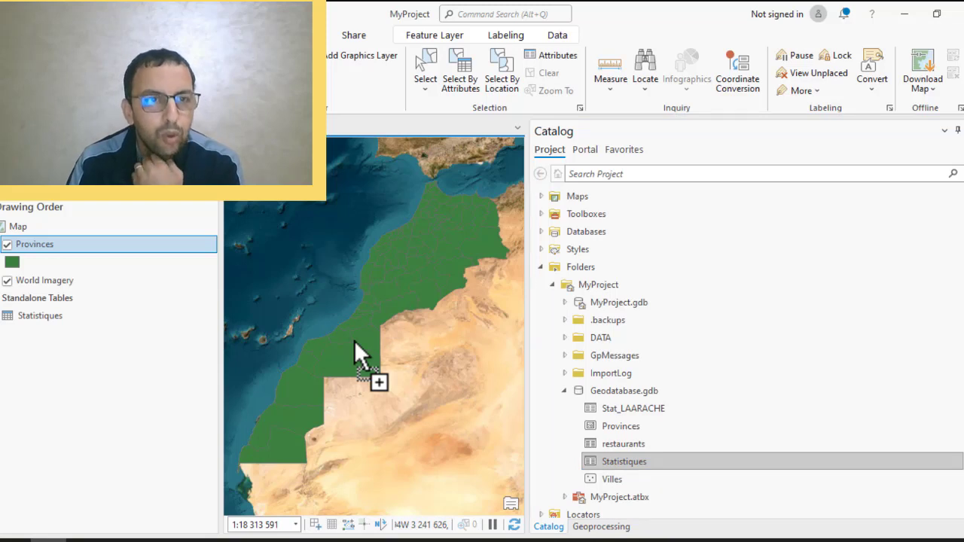
- Symbolize the Provinces layer with the unfilled black outline from ArcGIS 2D, and clear the side panes to enlarge the map
left_click(10, 262)
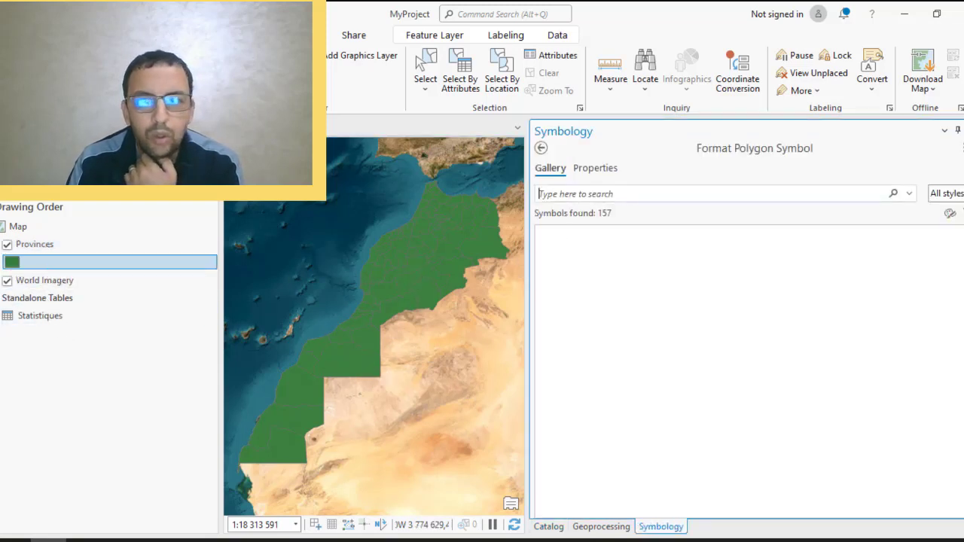
left_click(619, 275)
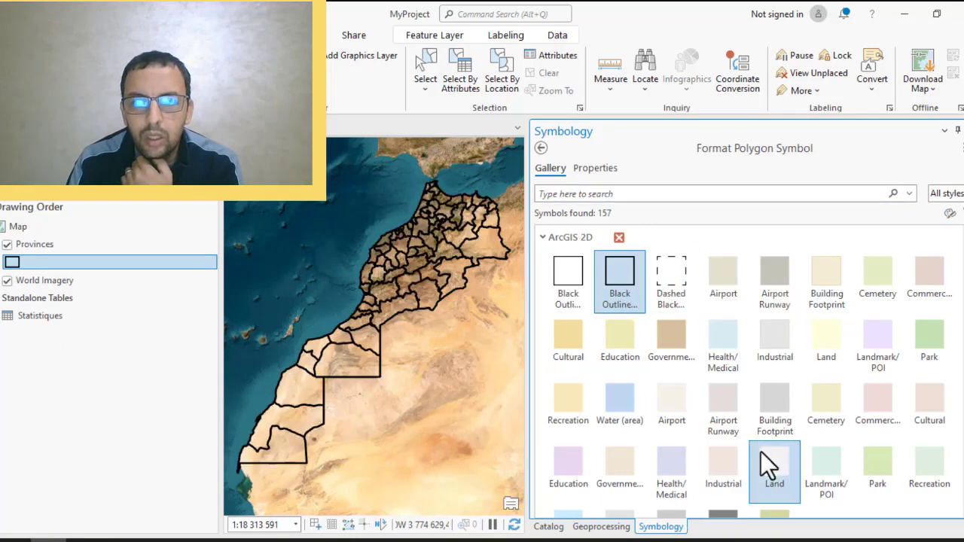
left_click(963, 130)
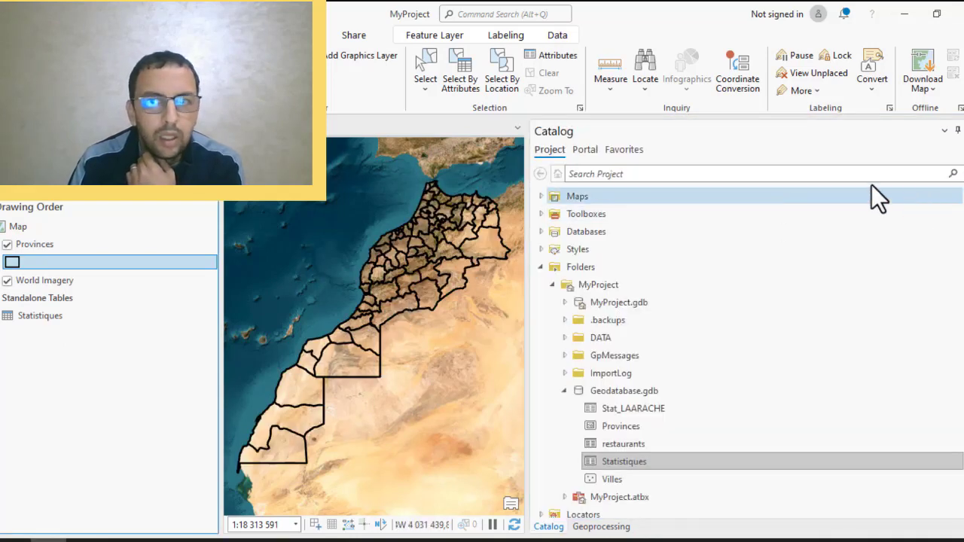
left_click(957, 131)
scroll(689, 193, "up", 2)
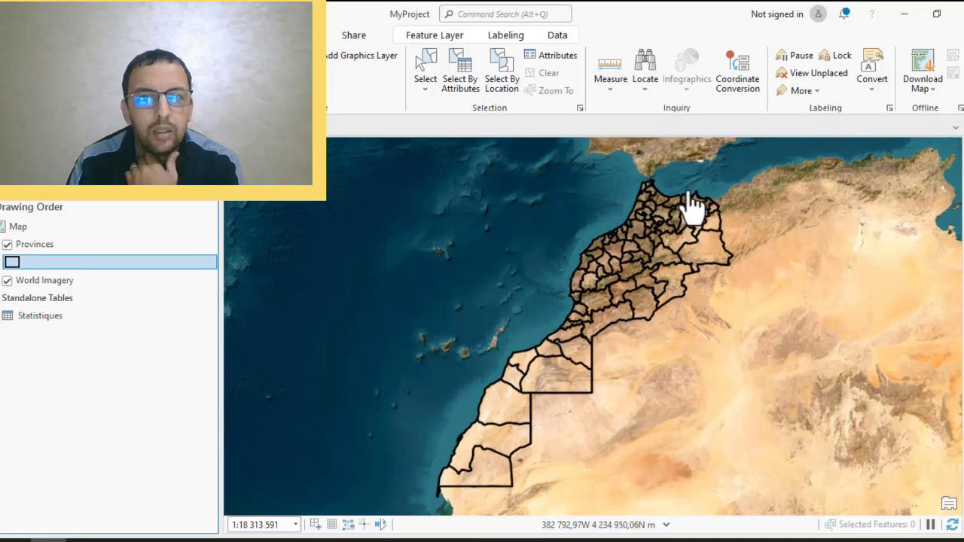
scroll(687, 219, "down", 2)
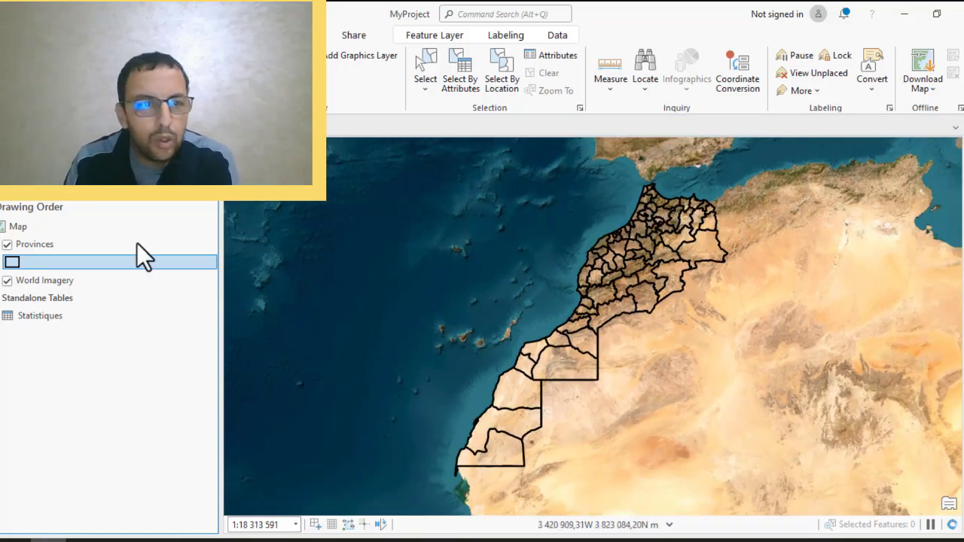
- Open the attribute table of the Provinces layer and examine its Code_Provi field
right_click(25, 243)
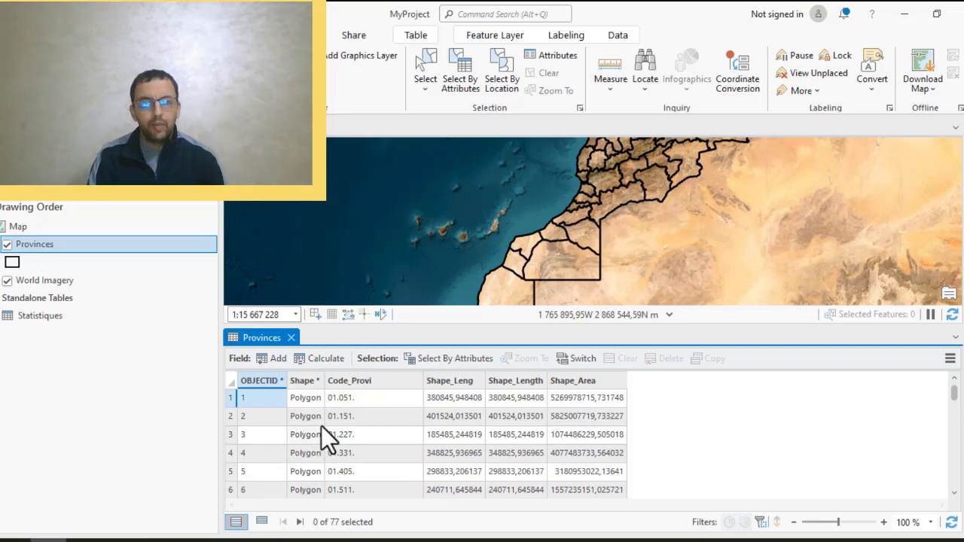
left_click(364, 399)
left_click(373, 486)
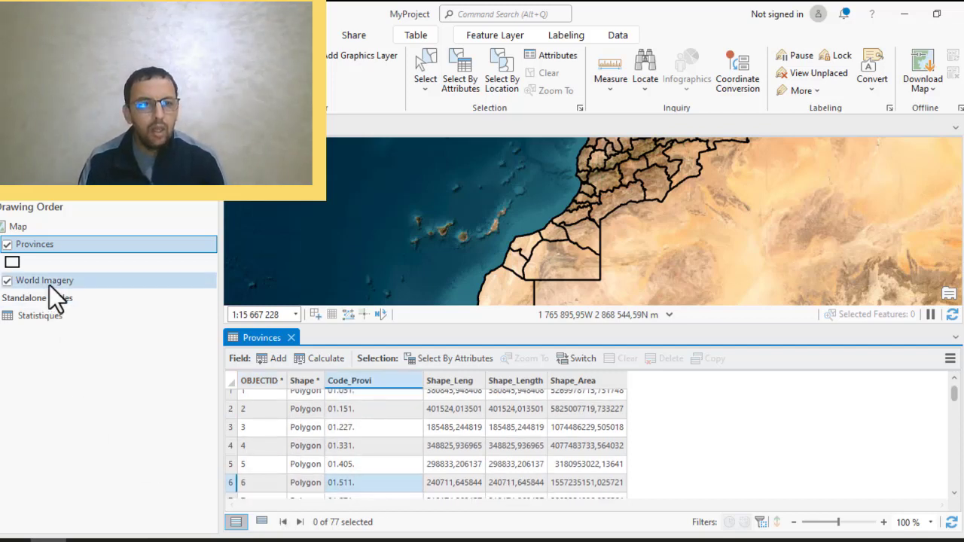
- Open the Statistiques table and review its Code_Provi, Population, Menages, Etrangers, Marocains and Nom_Provin fields
right_click(46, 317)
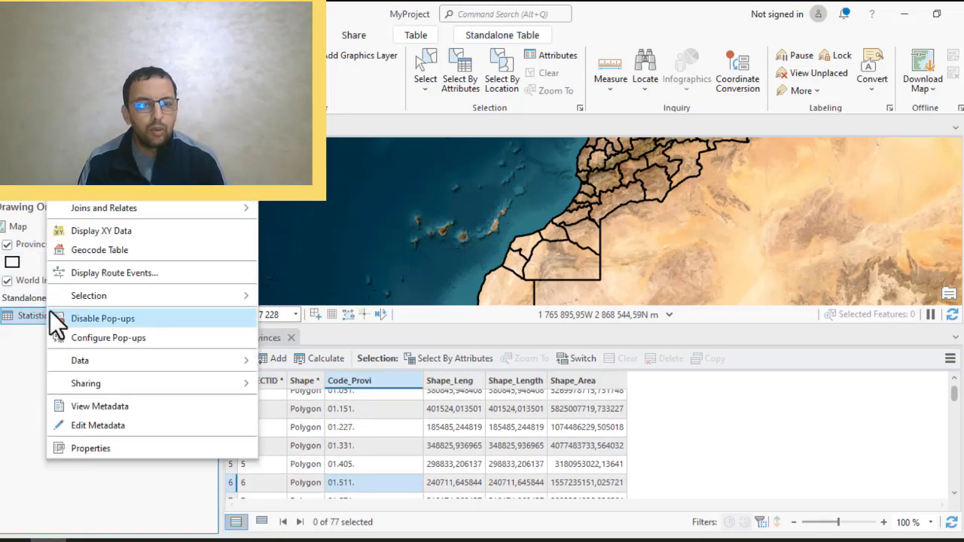
left_click(89, 126)
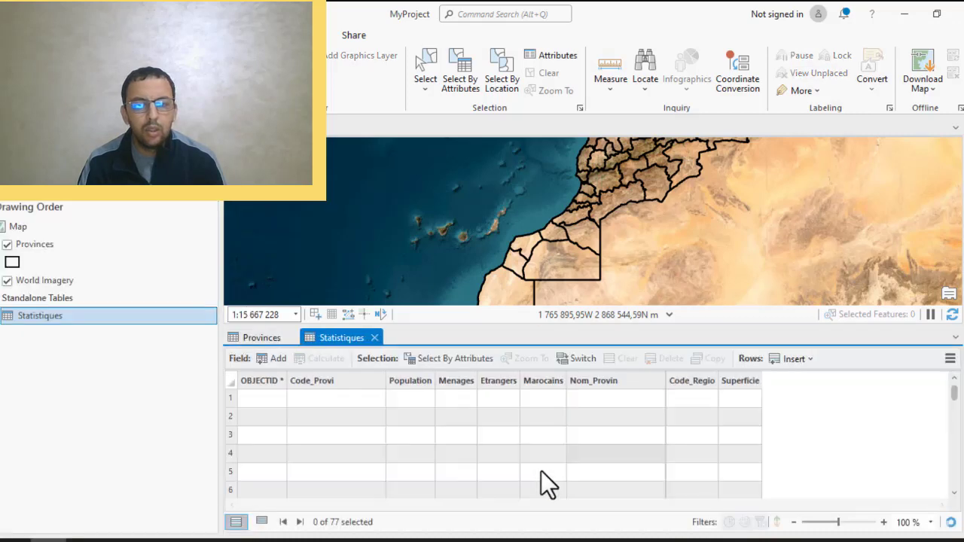
left_click(339, 399)
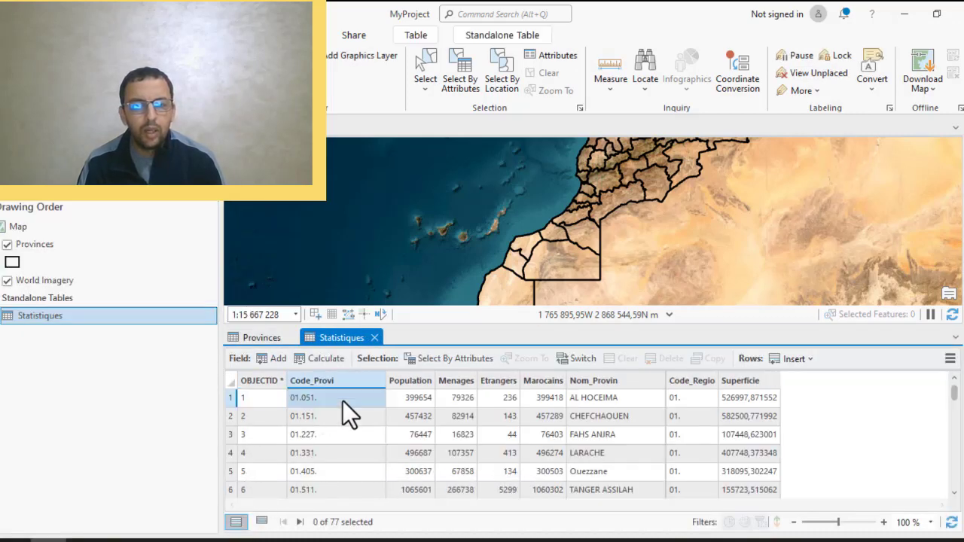
left_click(427, 396)
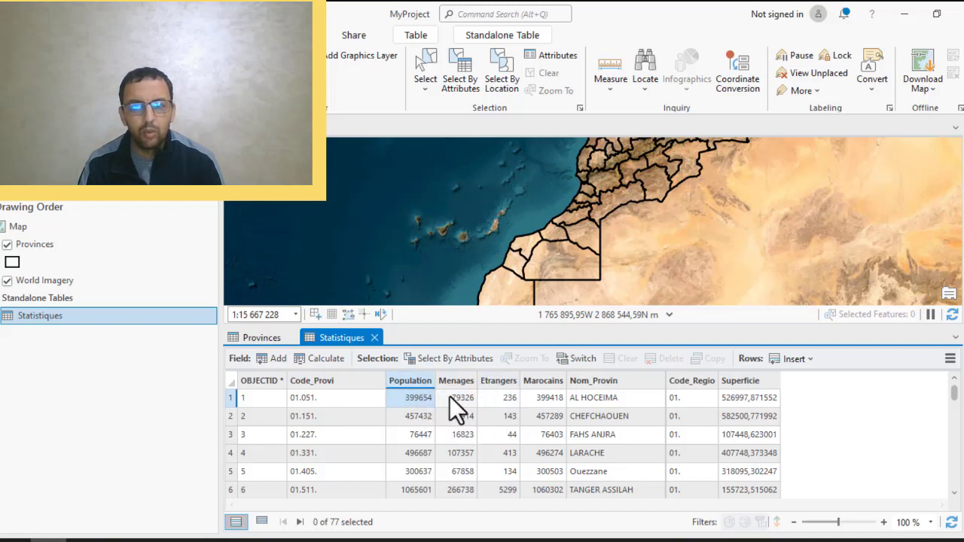
left_click(451, 397)
left_click(503, 397)
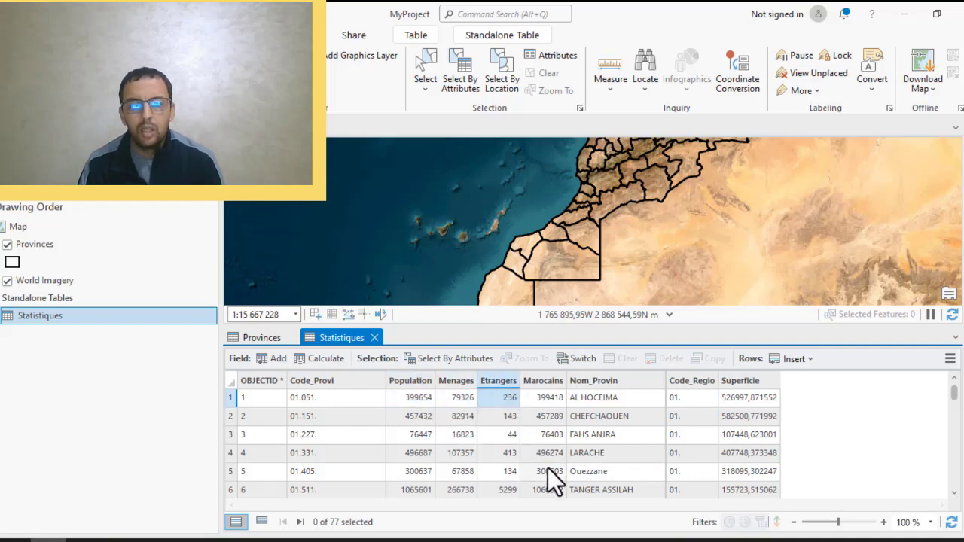
left_click(543, 399)
left_click(594, 396)
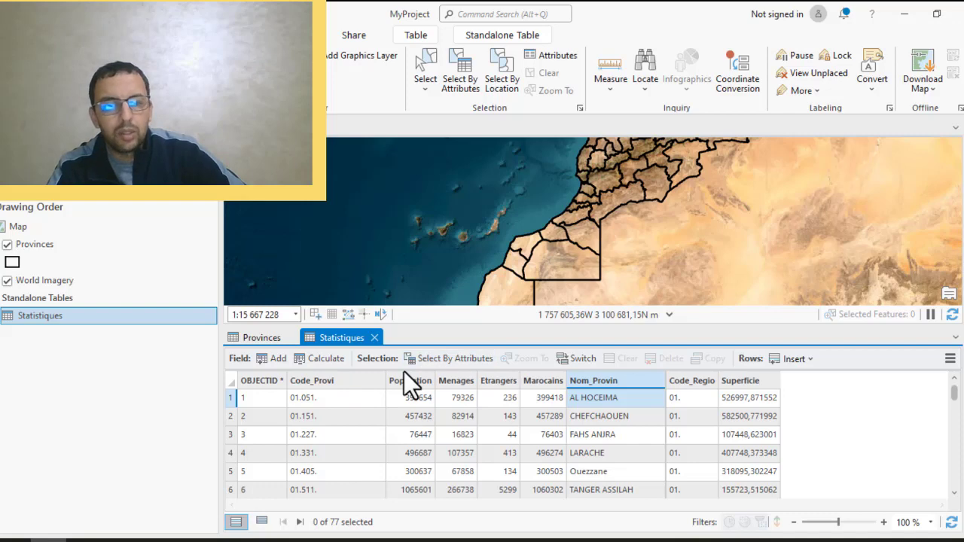
- Start an Add Join on the Provinces layer with Code_Provi as the input join field
left_click(34, 244)
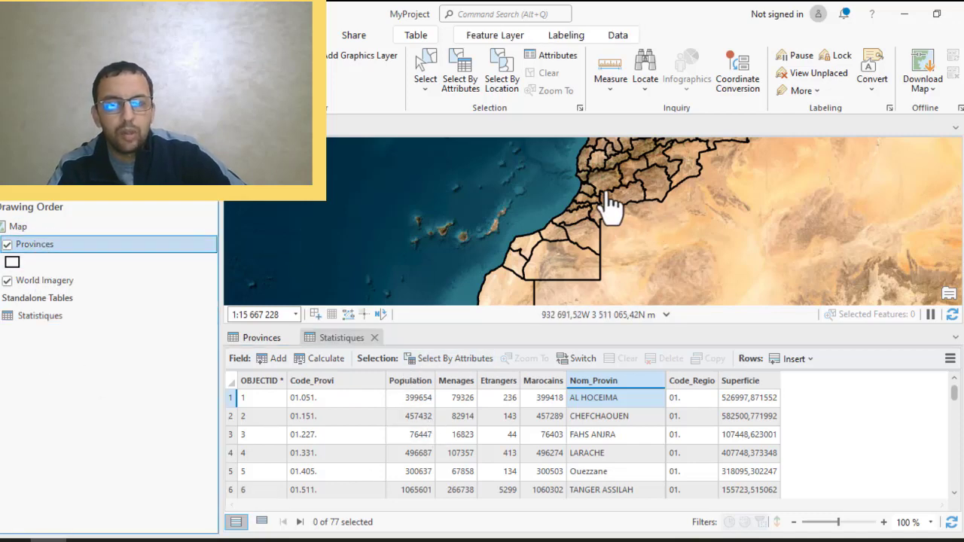
left_click_drag(615, 183, 521, 267)
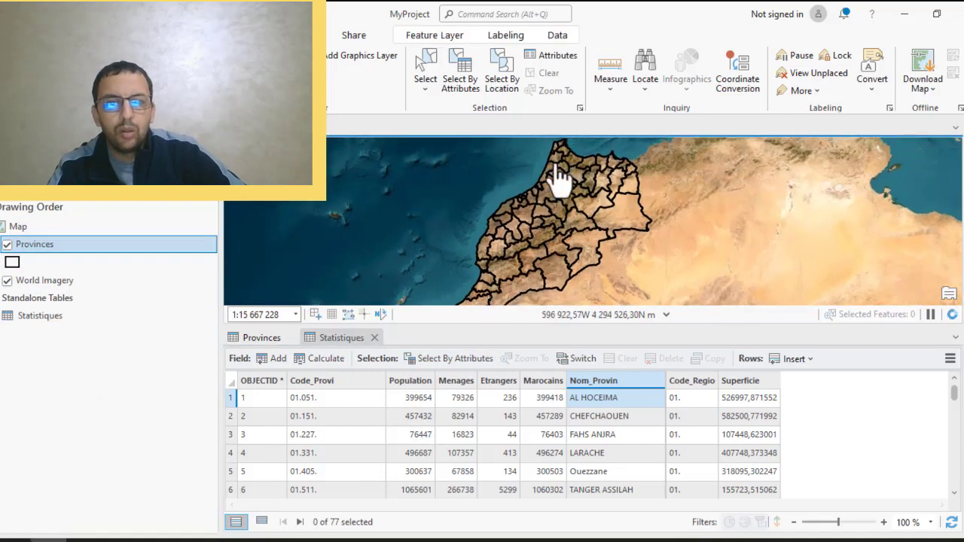
scroll(557, 175, "up", 2)
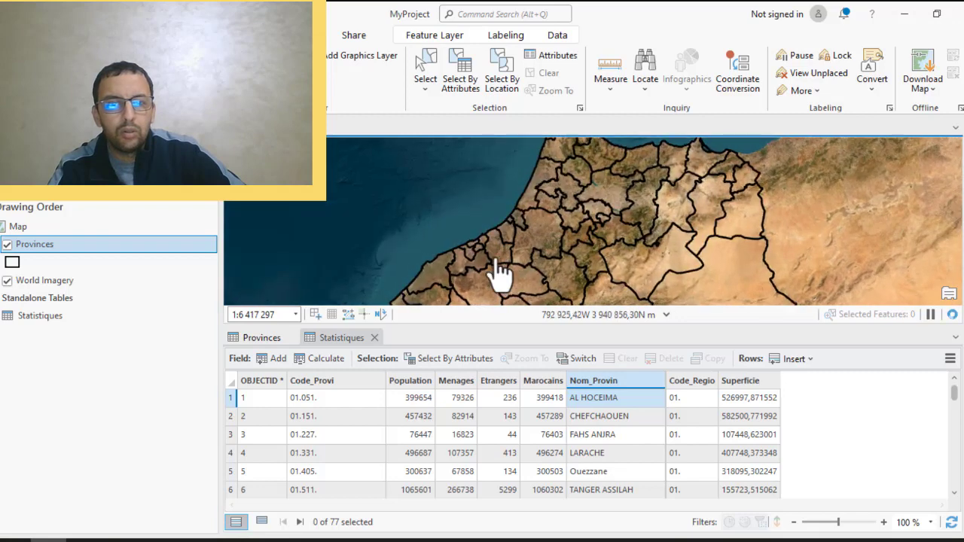
scroll(494, 263, "up", 1)
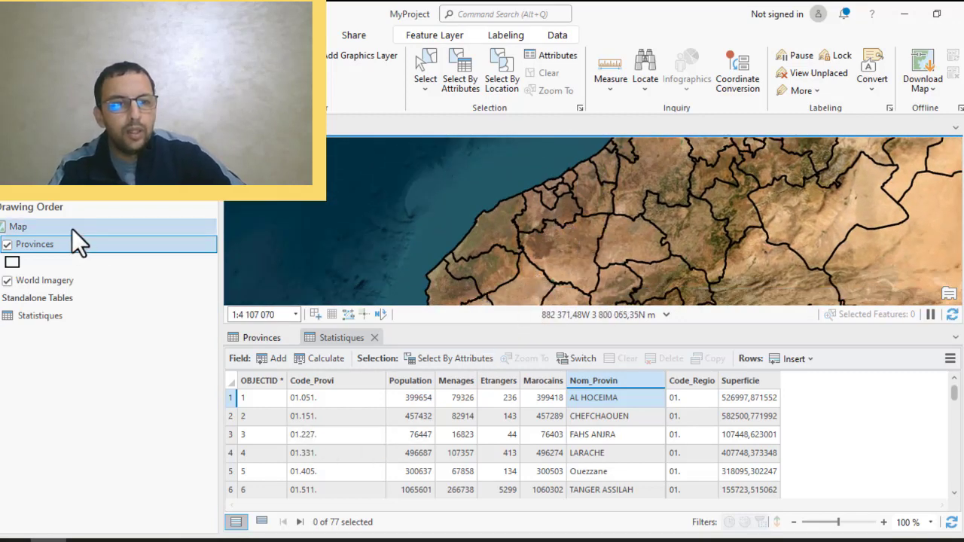
right_click(33, 240)
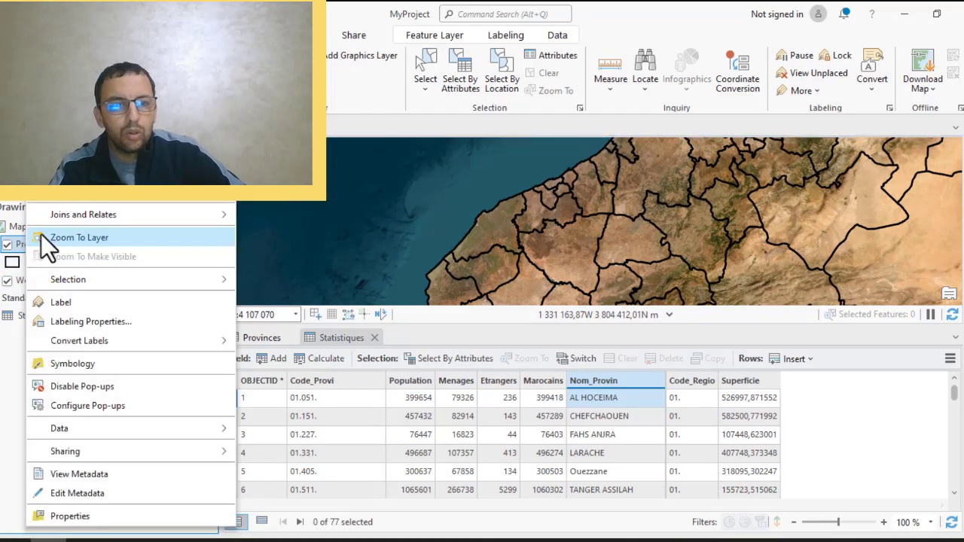
mouse_move(149, 216)
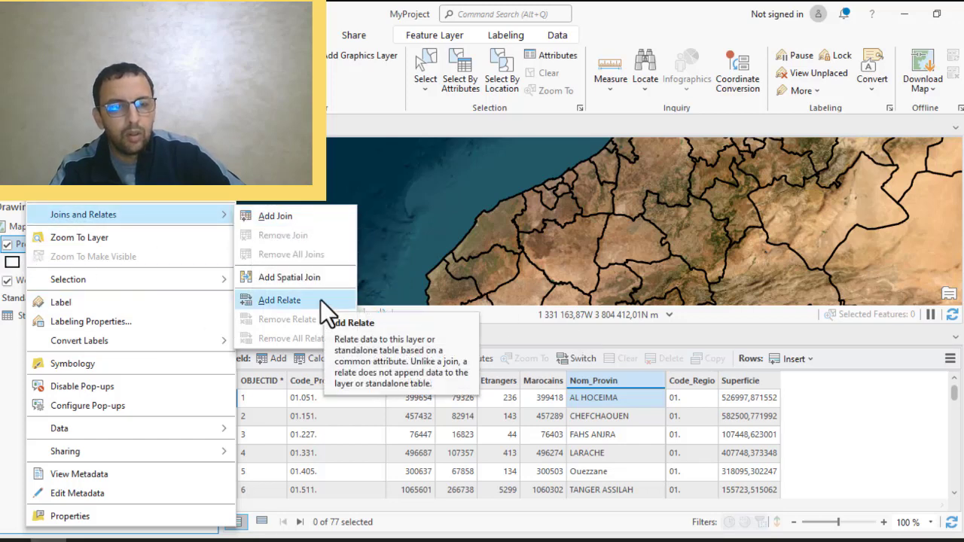
left_click(290, 222)
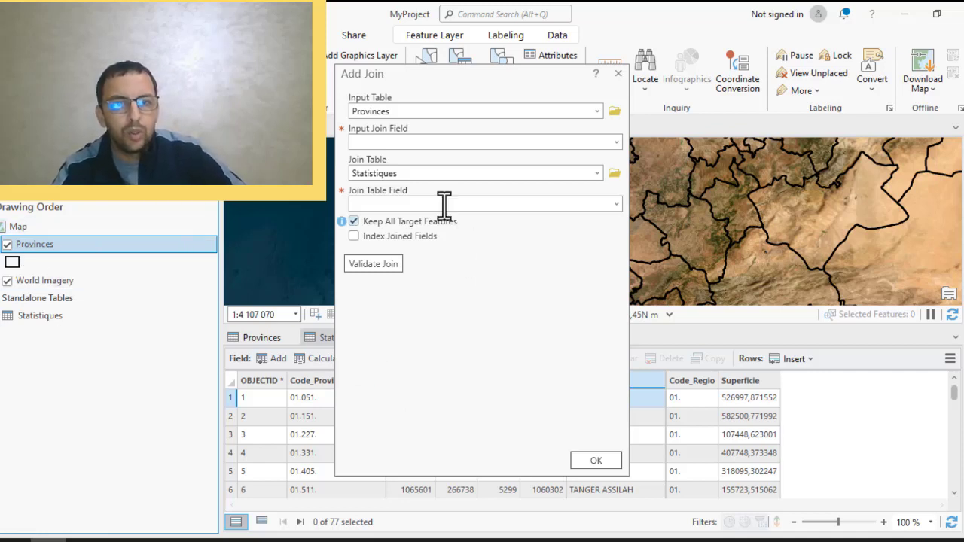
left_click(616, 142)
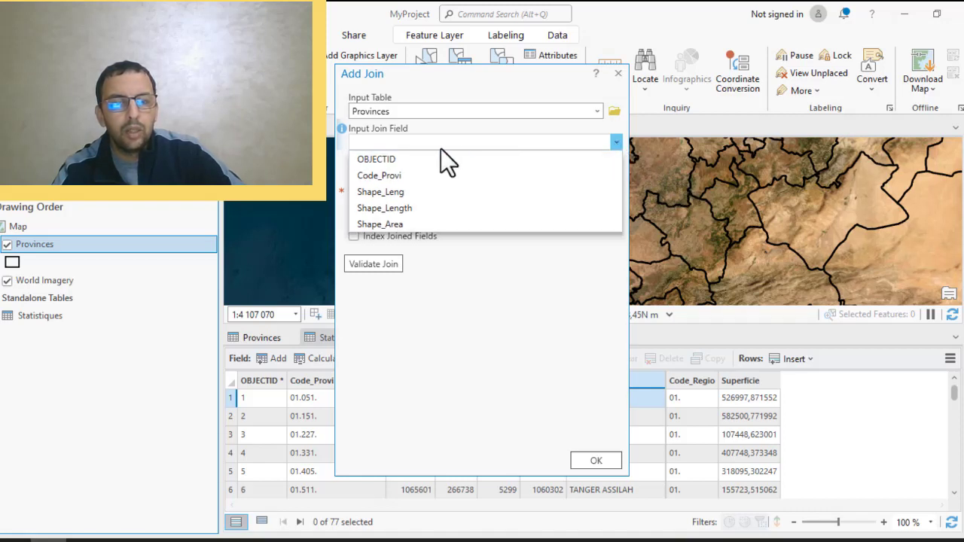
left_click(411, 178)
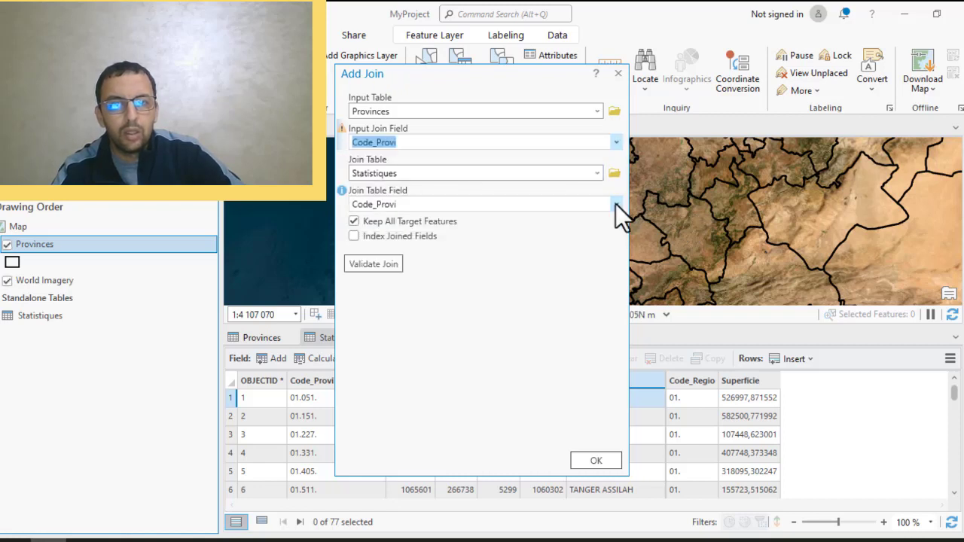
- Set Statistiques as the join table and Code_Provi as its join field
left_click(597, 174)
left_click(384, 189)
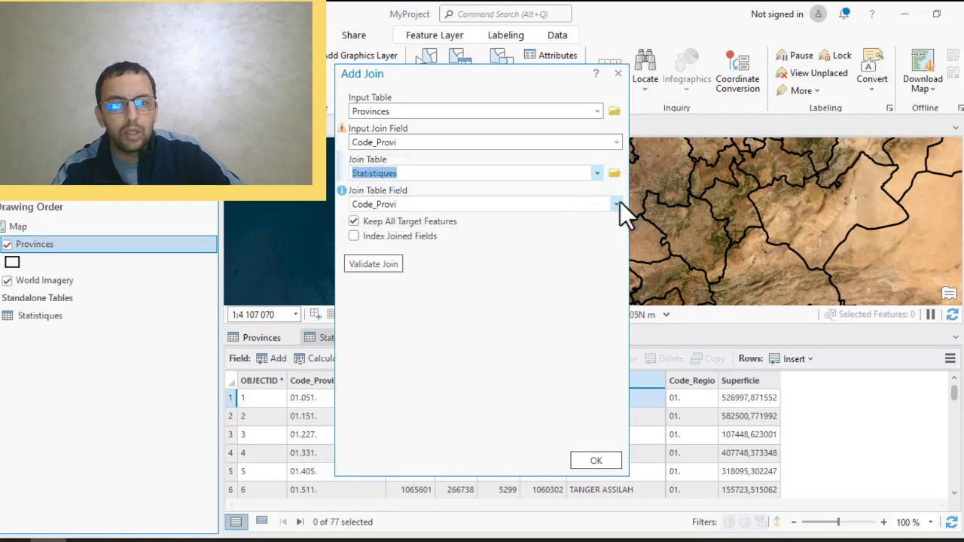
left_click(616, 203)
left_click(615, 201)
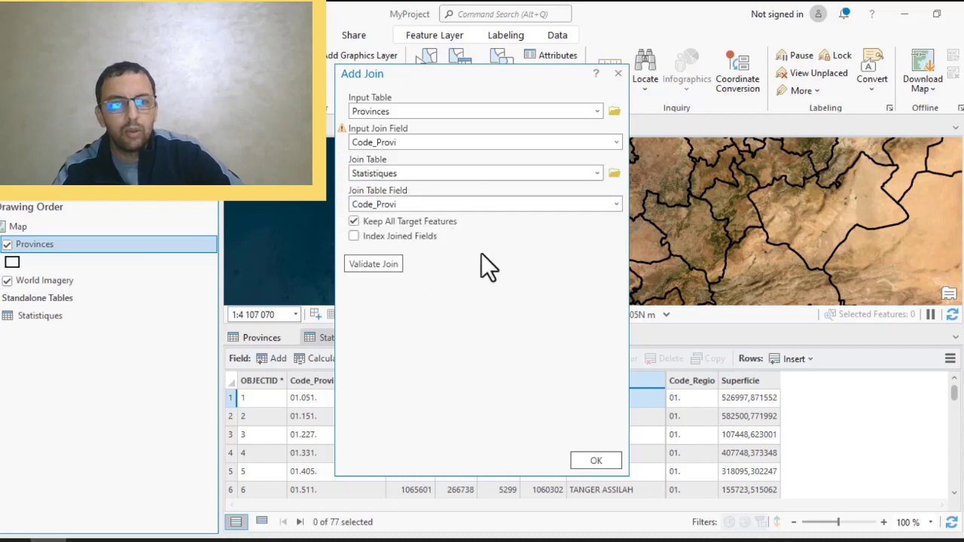
- Validate the join, review the validation report, and run the join
left_click(377, 270)
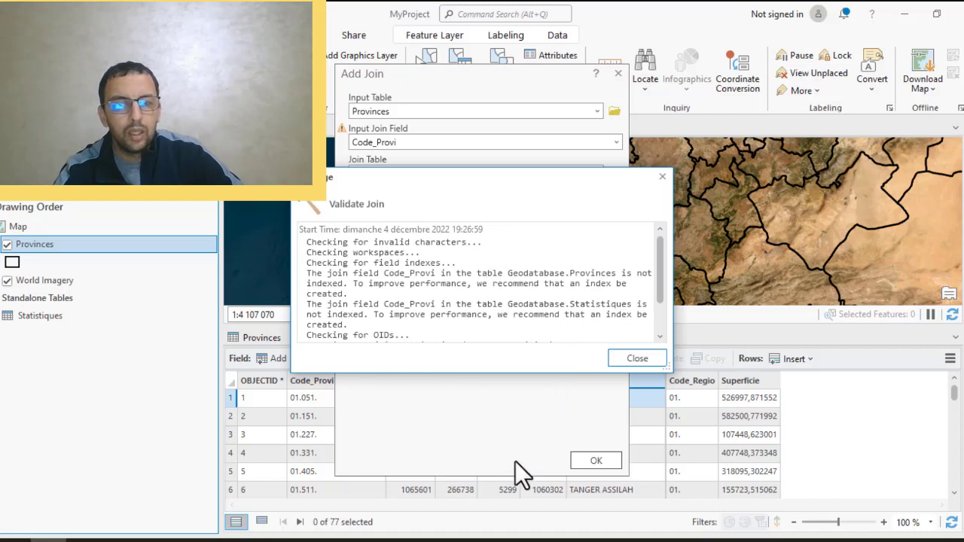
left_click_drag(650, 373, 639, 434)
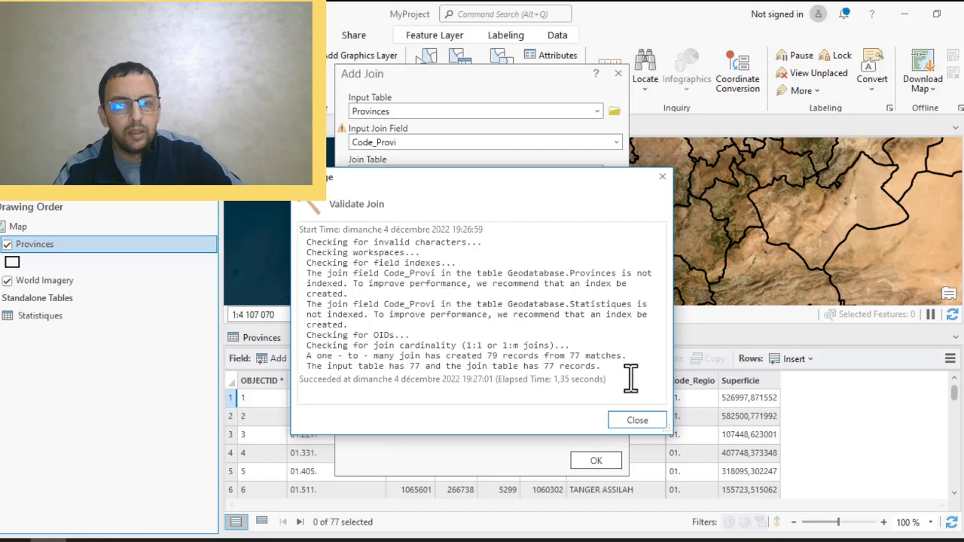
double_click(319, 379)
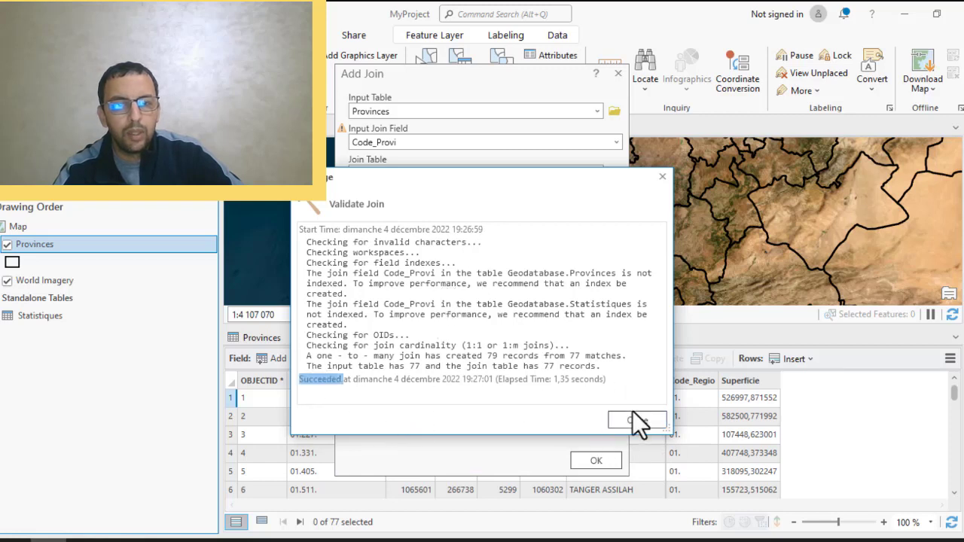
left_click(652, 420)
left_click(616, 462)
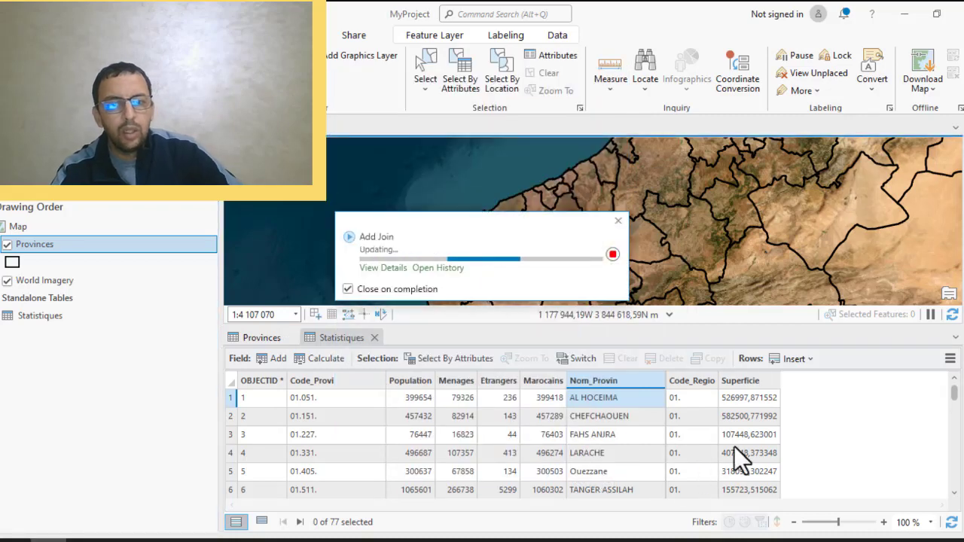
- Check the joined fields in the Provinces table and zoom the map to the province with code 01.151
left_click(271, 338)
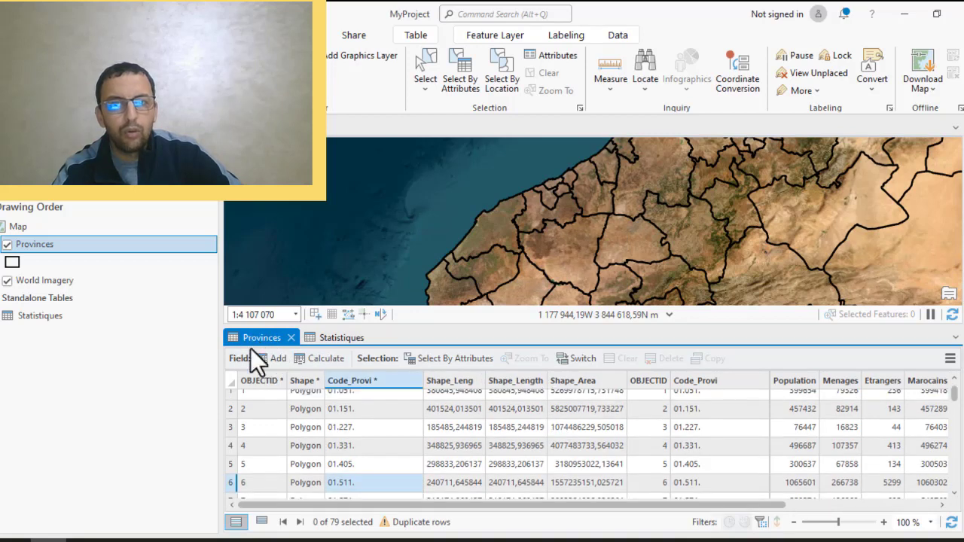
left_click_drag(345, 504, 241, 516)
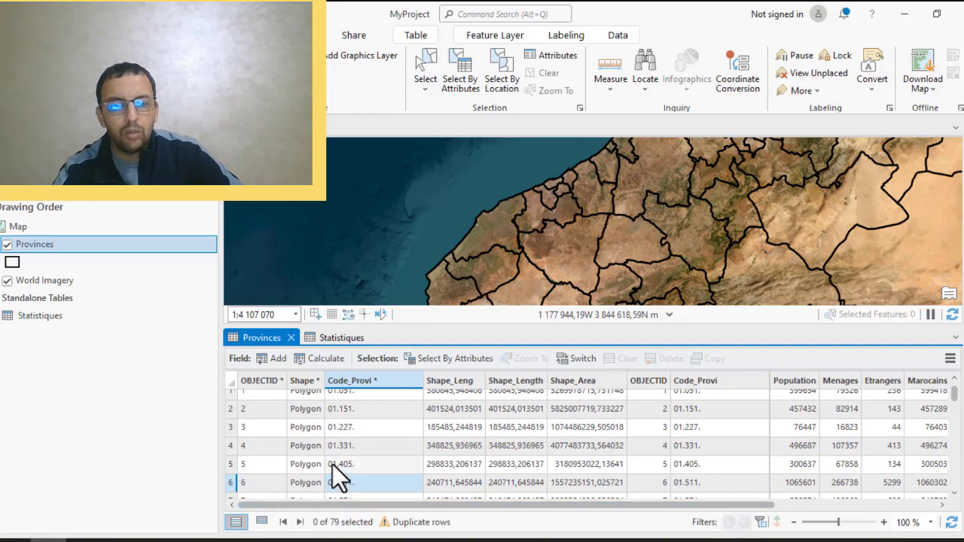
left_click(236, 411)
double_click(235, 410)
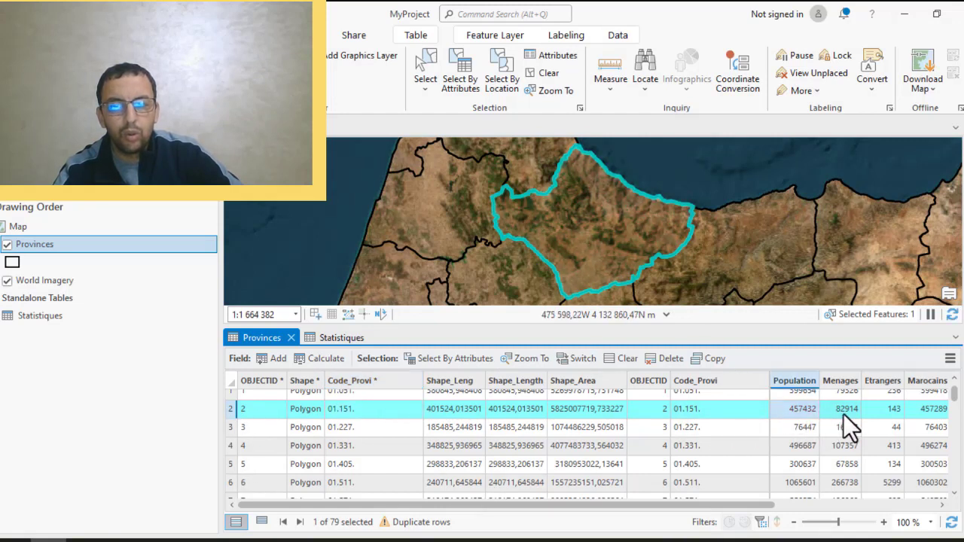
- Check the remaining joined fields of the province with code 01.151. in the Provinces table and clear the selection
left_click(912, 414)
left_click_drag(761, 505, 914, 503)
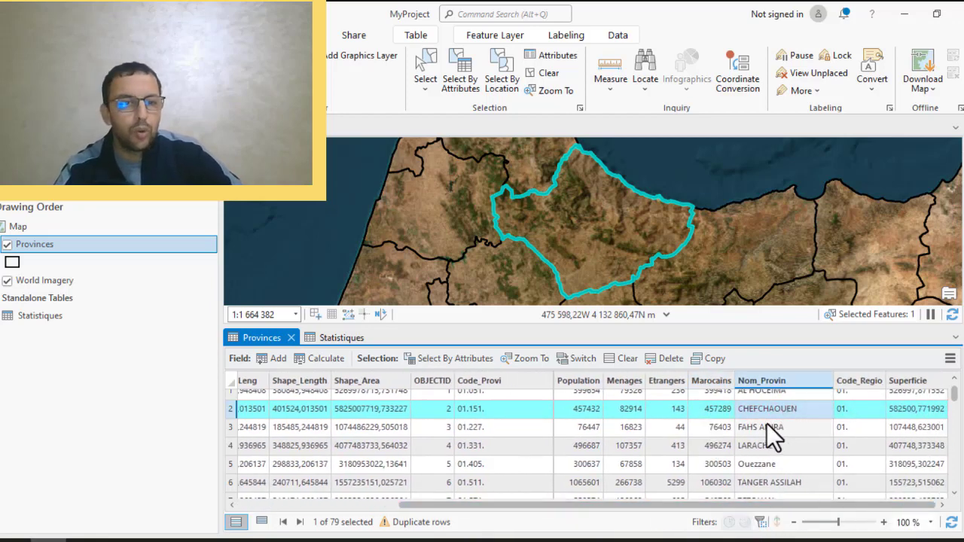
left_click(551, 73)
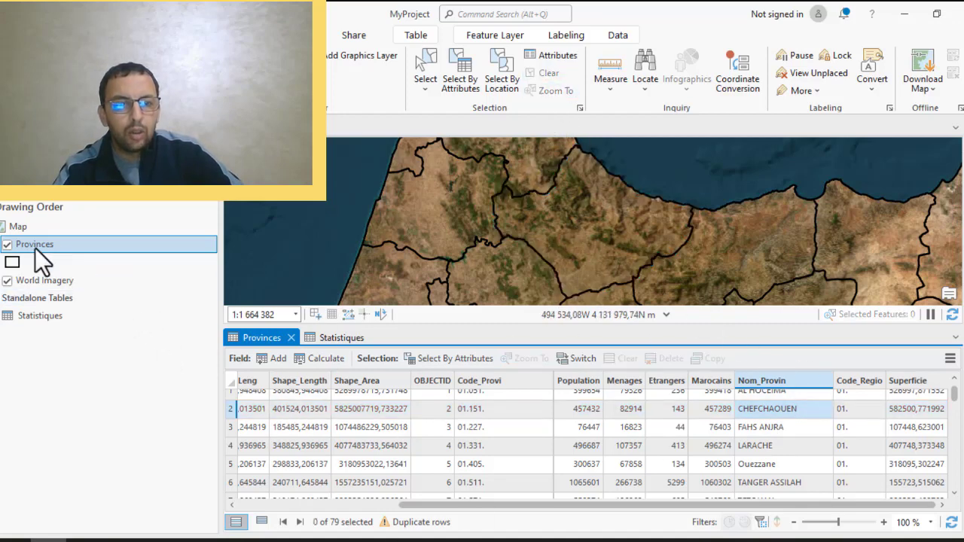
- Start a feature export of the Provinces layer and browse to Geodatabase.gdb in the MyProject folder for the output
right_click(34, 248)
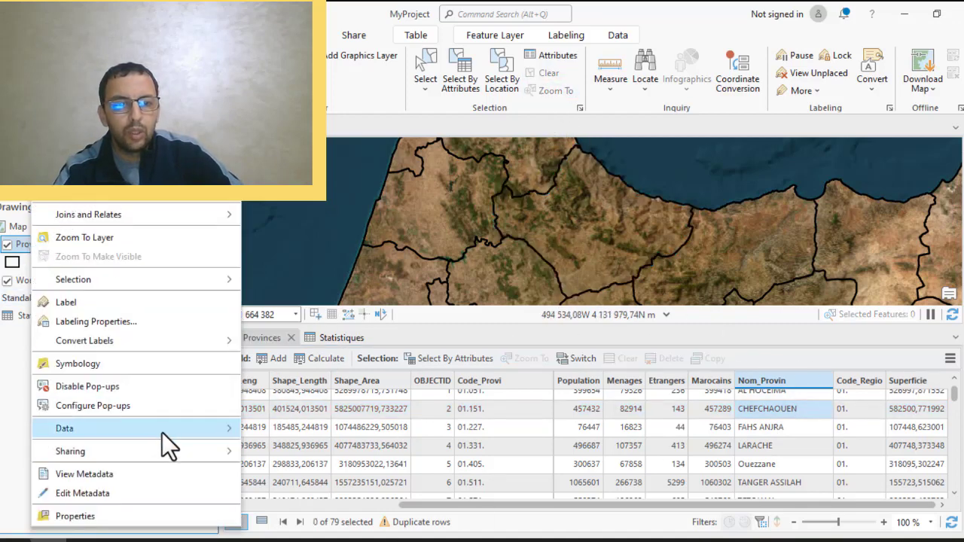
mouse_move(163, 430)
left_click(277, 432)
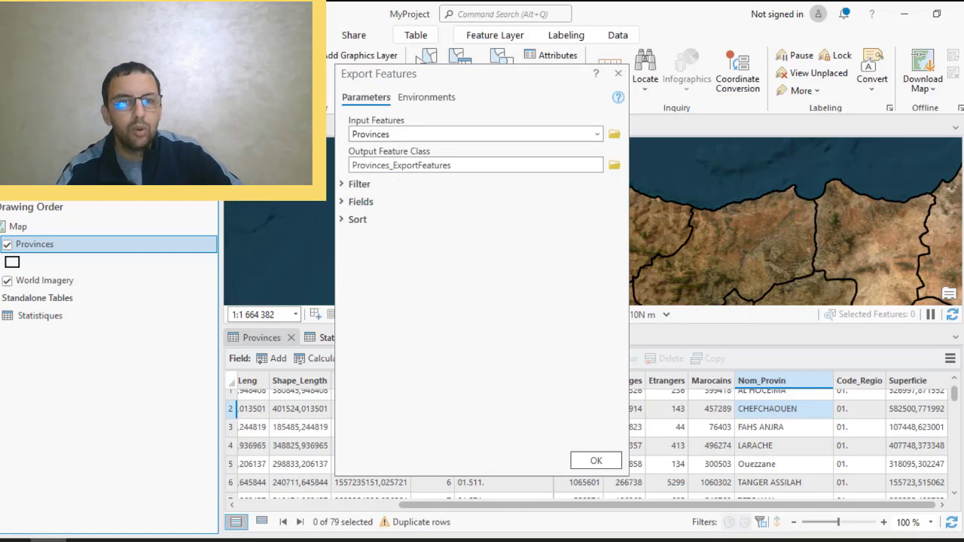
left_click(613, 165)
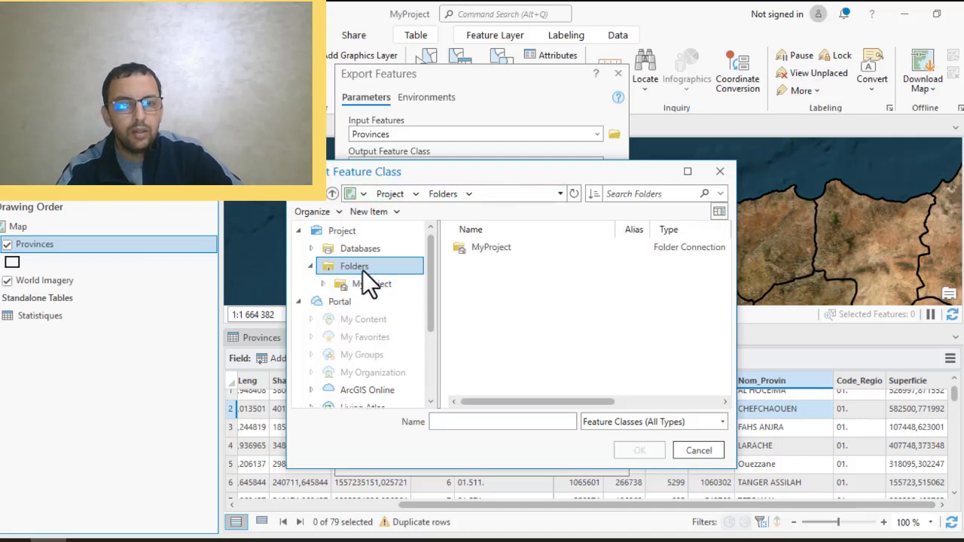
left_click(423, 283)
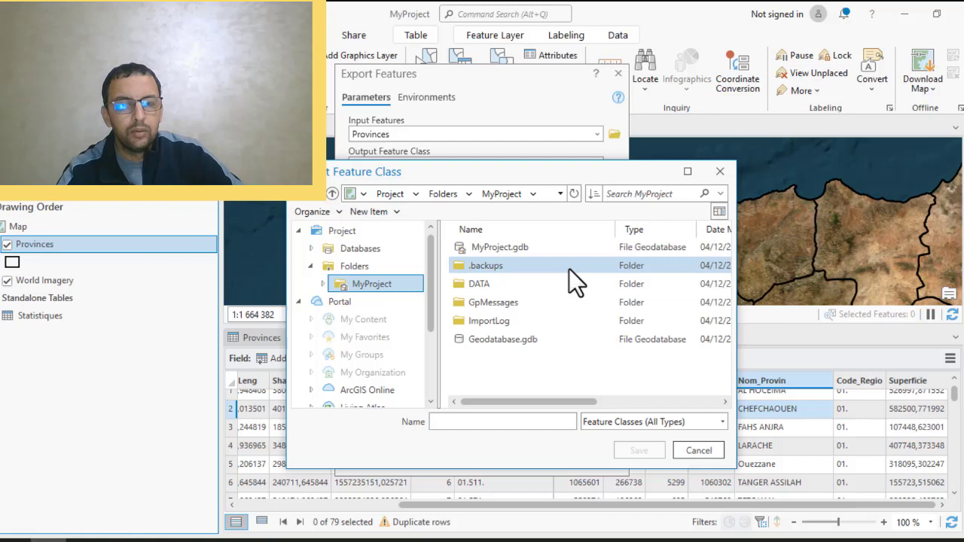
double_click(519, 335)
- Name the output feature class Provinces_Statistiques, save it in Geodatabase.gdb, and run the export
left_click(497, 247)
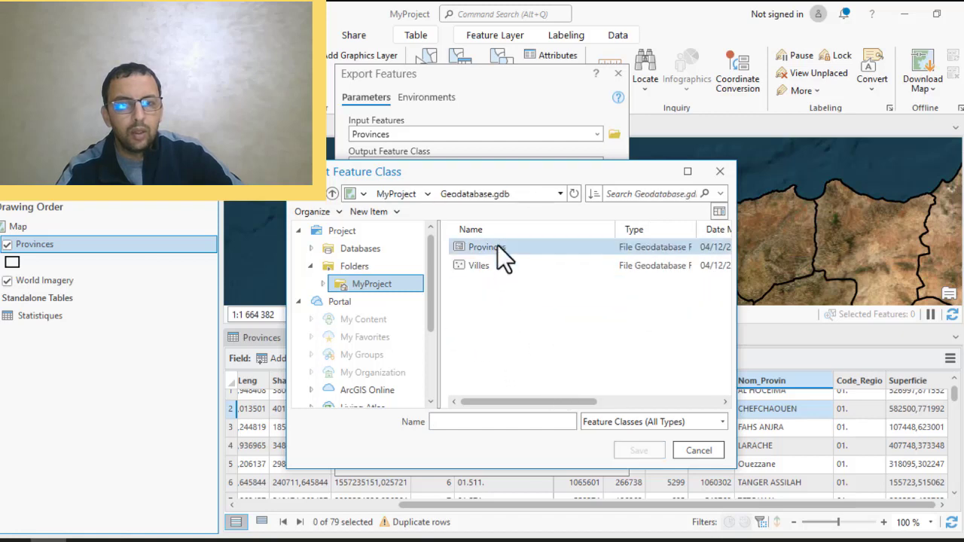
left_click(527, 422)
type("_S")
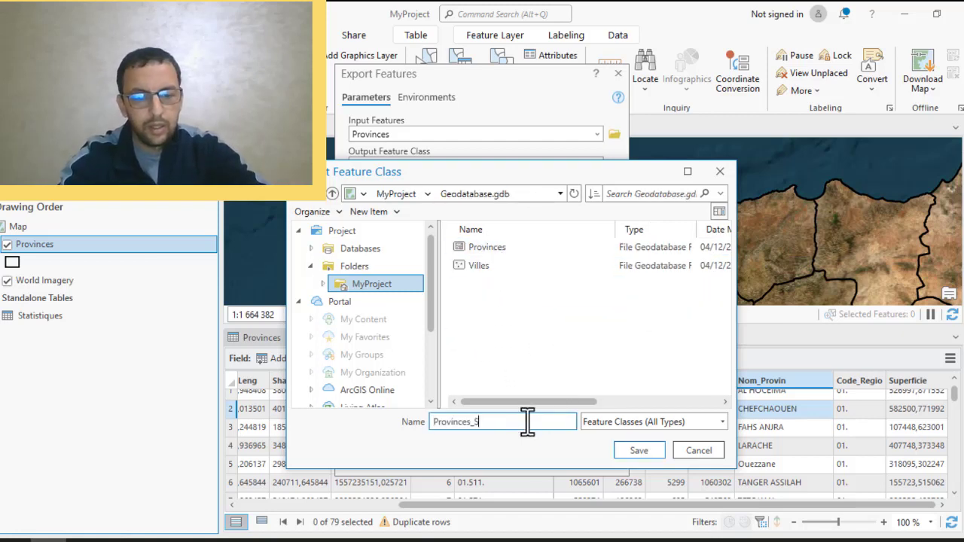
type("tatistiques")
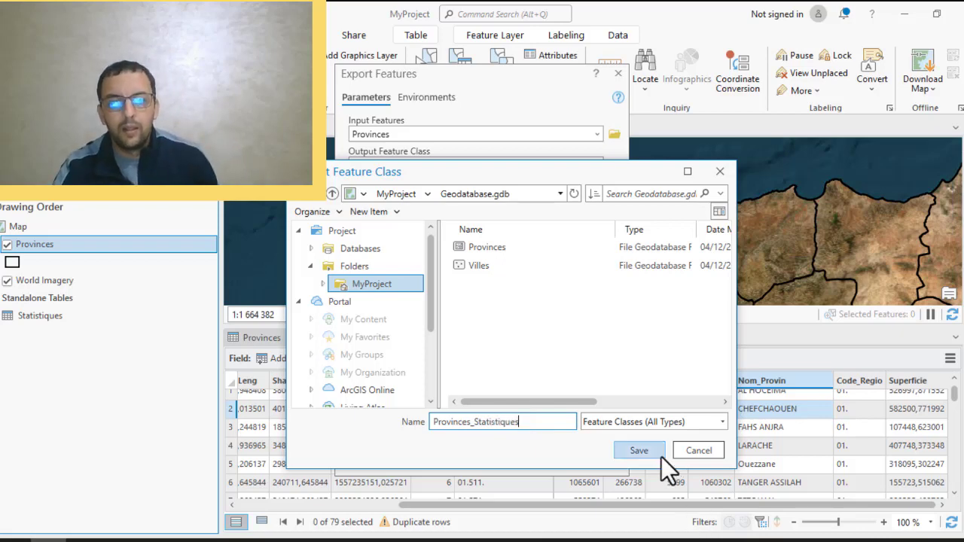
left_click(639, 450)
left_click(596, 461)
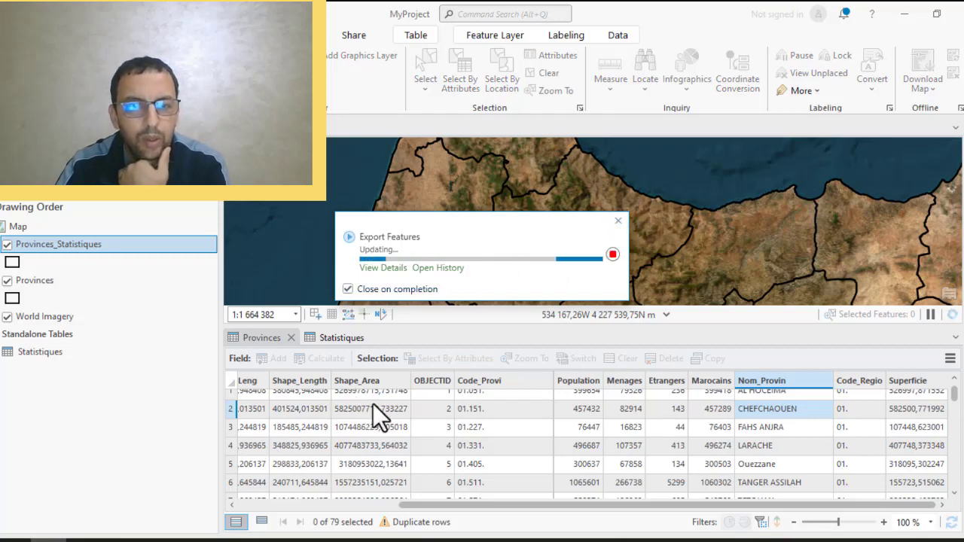
- Turn off the original Provinces layer and open the attribute table of the Provinces_Statistiques layer
left_click(29, 283)
left_click(7, 281)
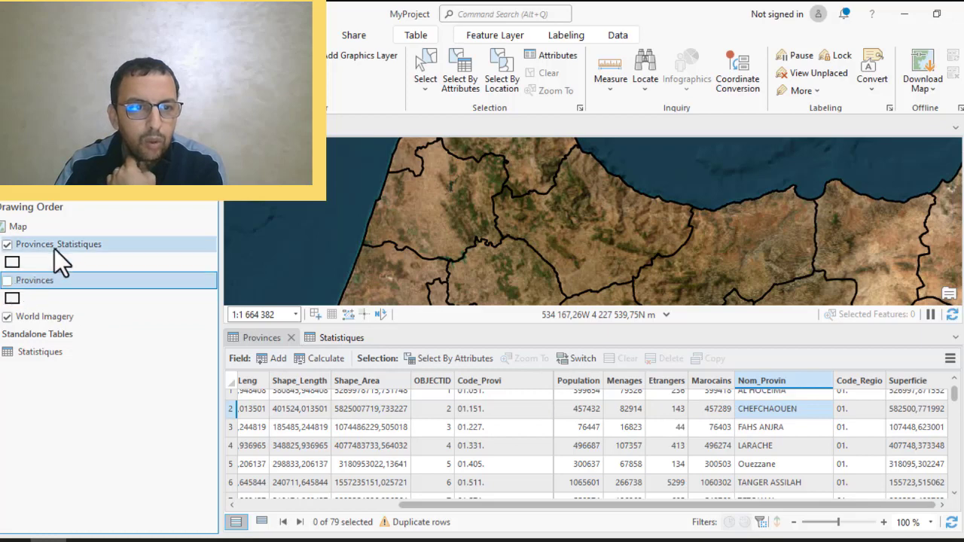
right_click(55, 248)
left_click(111, 129)
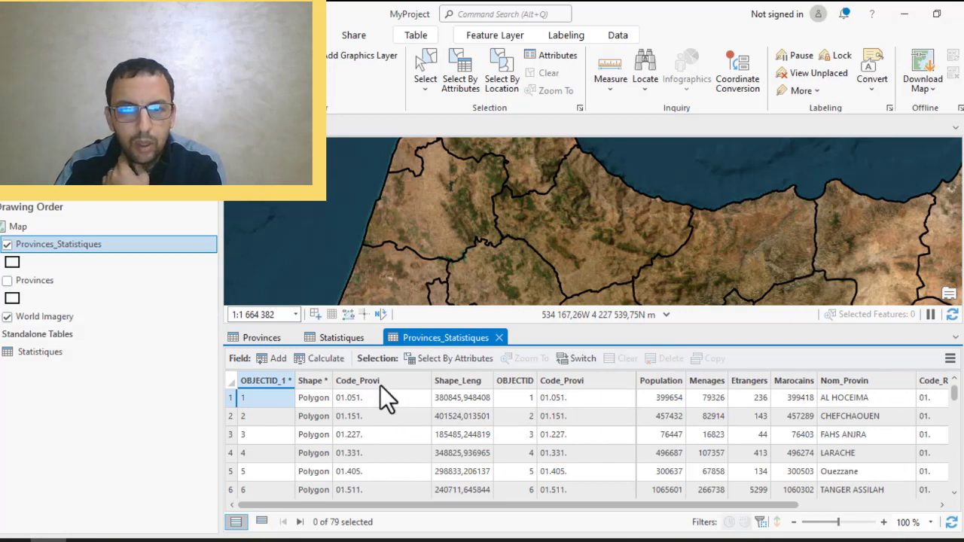
- Delete the duplicate Code_Provi field and the OBJECTID field from the Provinces_Statistiques table
right_click(579, 382)
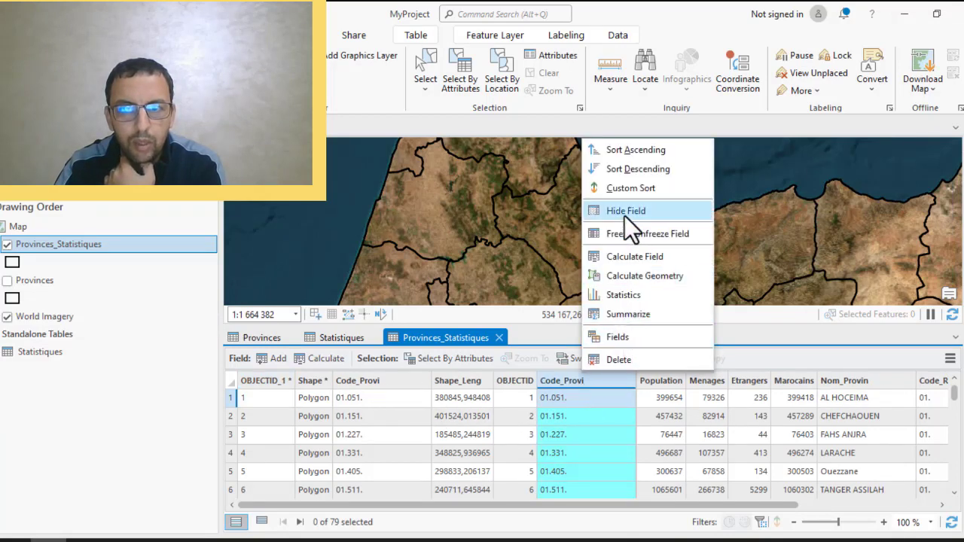
left_click(628, 361)
left_click(540, 301)
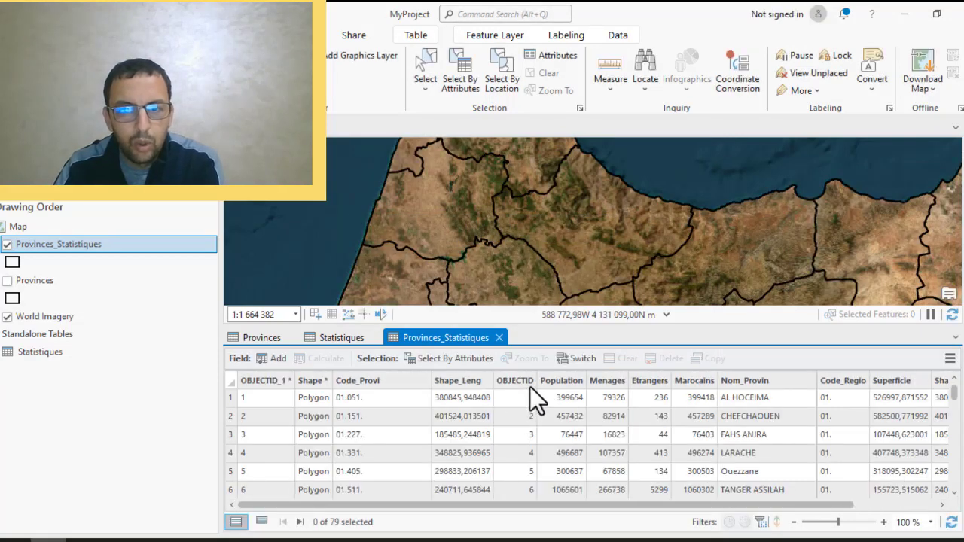
right_click(519, 382)
left_click(537, 399)
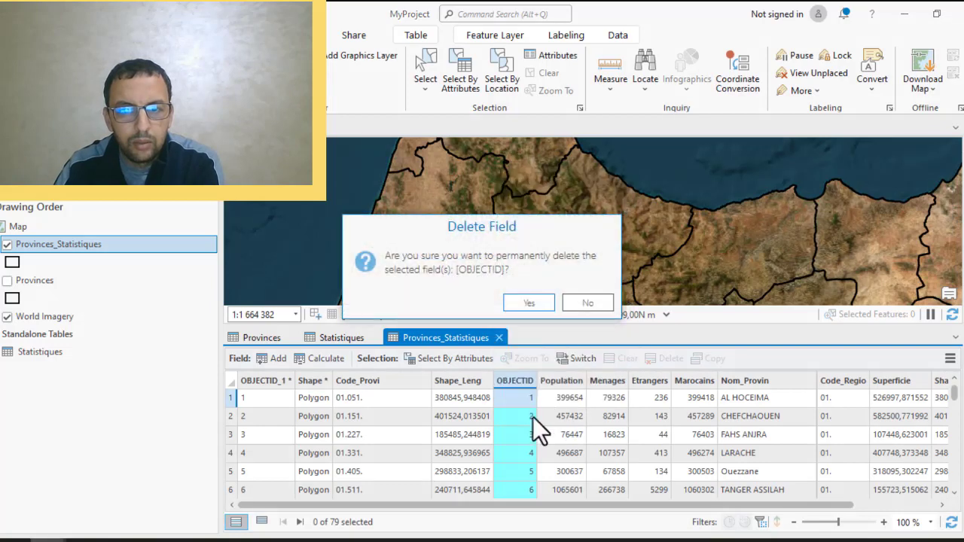
left_click(527, 302)
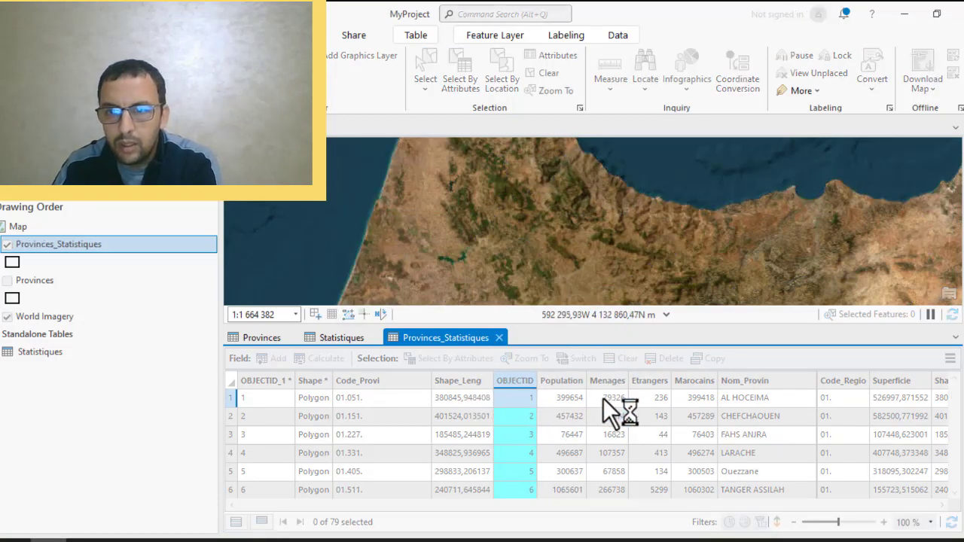
- Try to delete the Shape_Leng field from the Provinces_Statistiques table
right_click(467, 382)
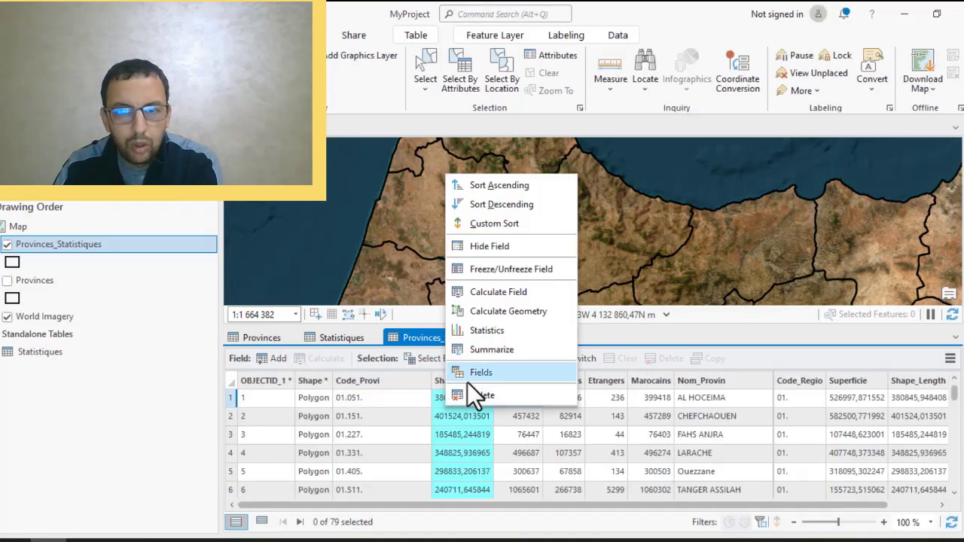
left_click(493, 395)
left_click(529, 304)
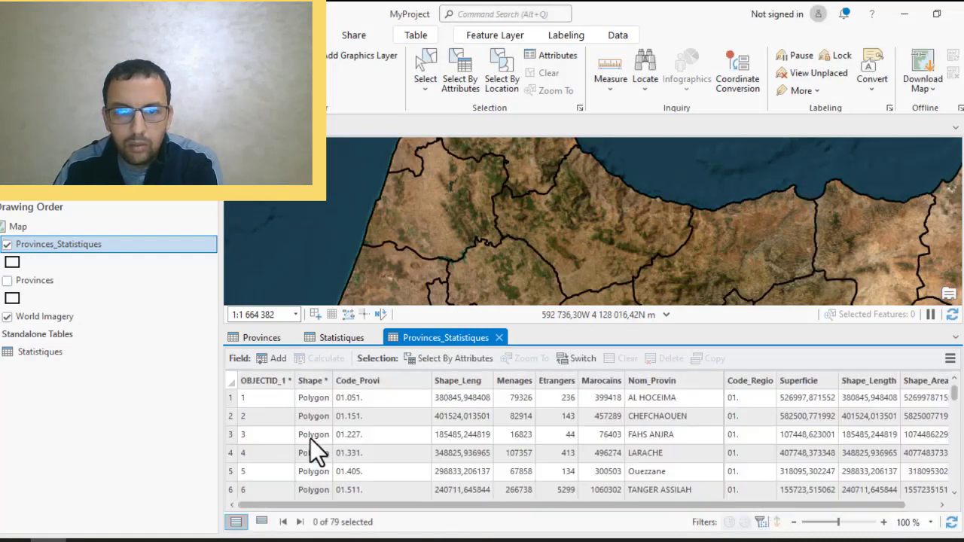
- Review the remaining fields and province rows of the Provinces_Statistiques table, and close the table
left_click(455, 400)
left_click_drag(473, 505, 638, 514)
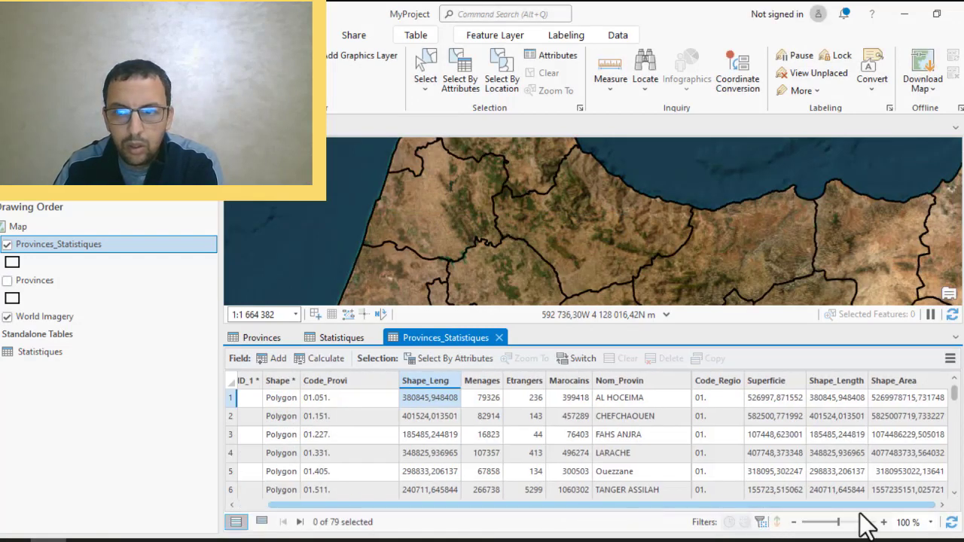
left_click_drag(860, 514, 388, 511)
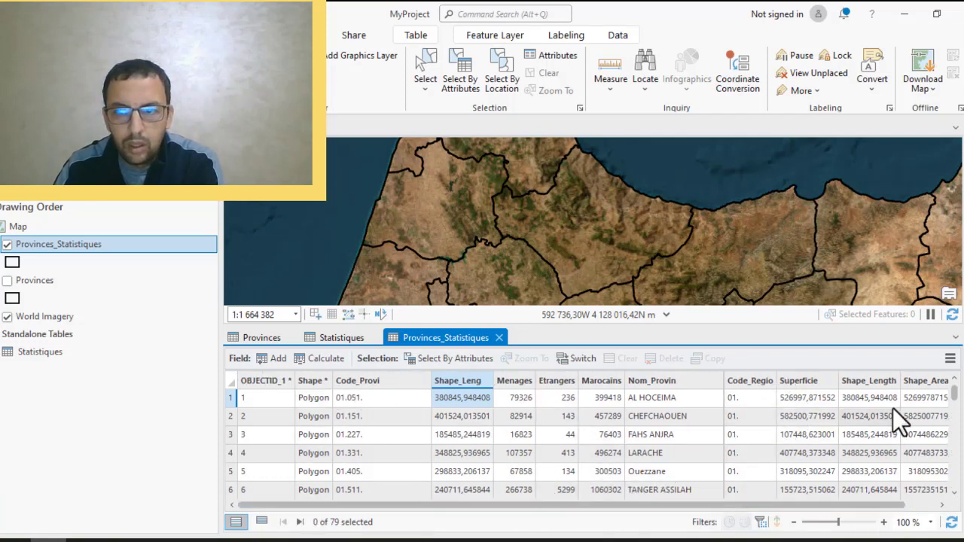
scroll(653, 436, "down", 6)
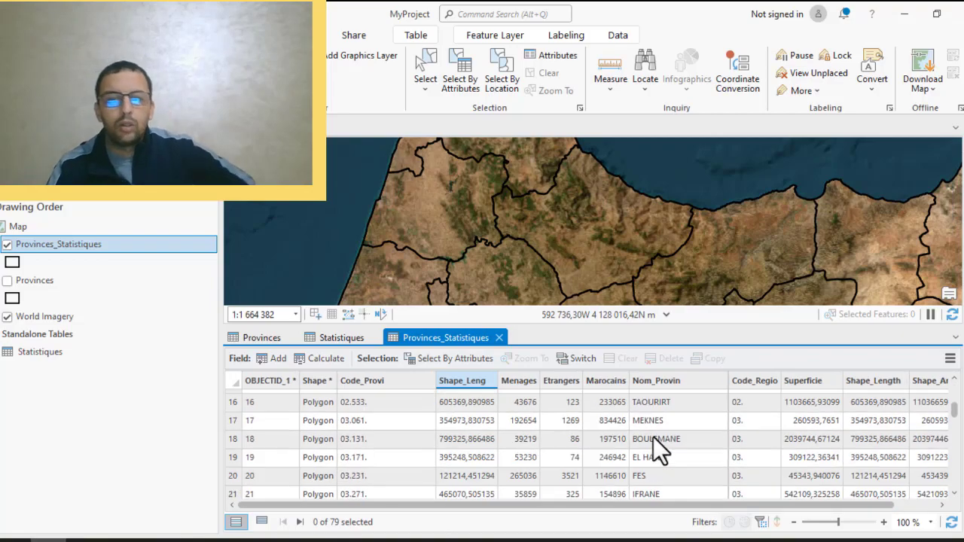
scroll(653, 436, "up", 6)
scroll(653, 437, "down", 16)
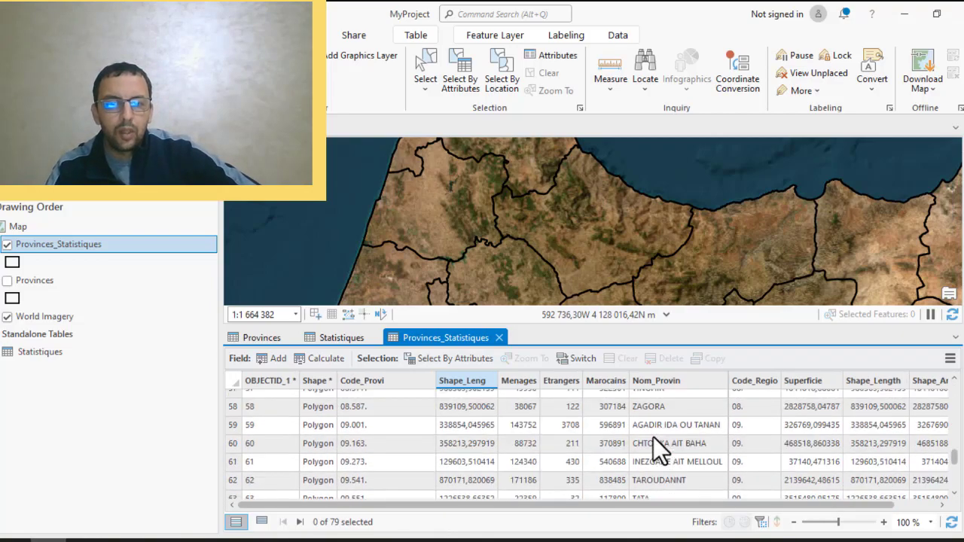
scroll(653, 437, "up", 12)
scroll(653, 436, "up", 5)
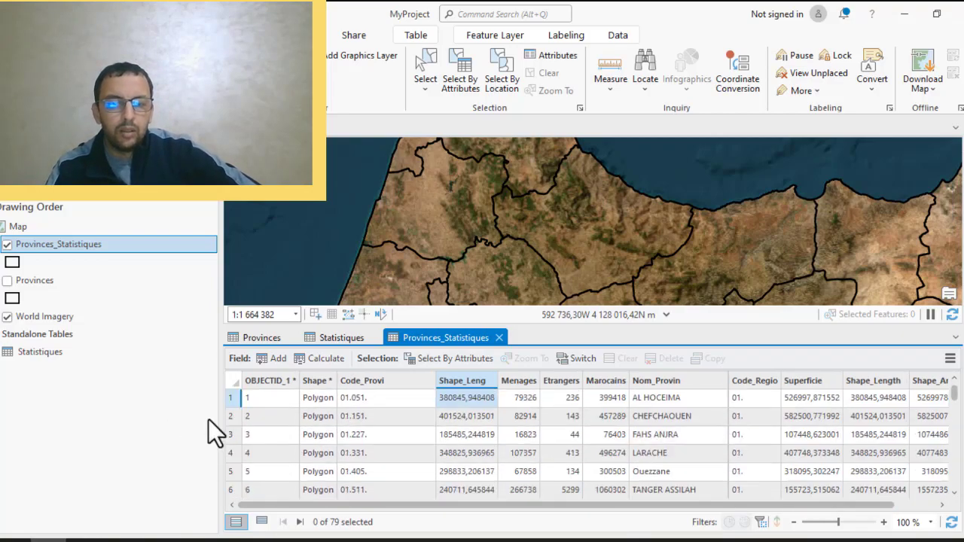
left_click(500, 338)
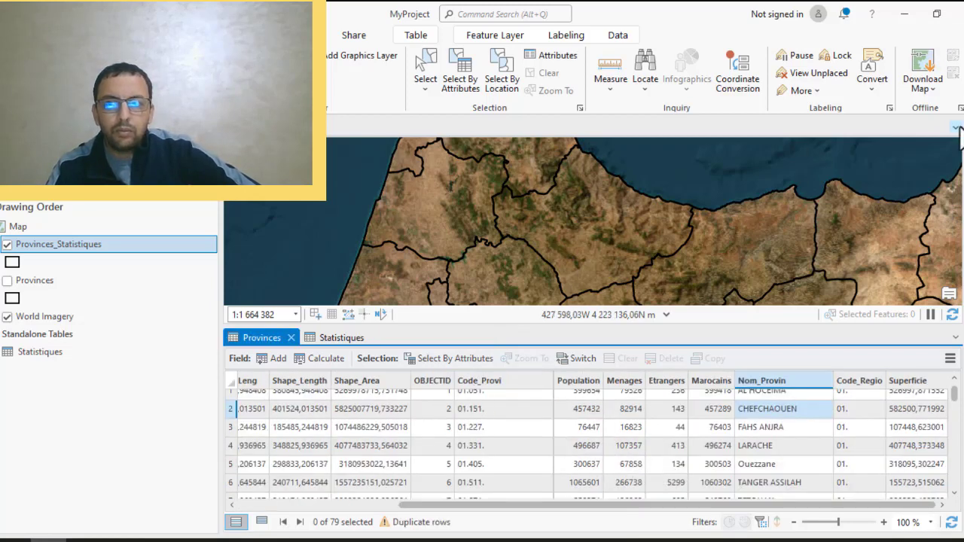
- Add the Stat_LAARACHE table from Geodatabase.gdb to the map and open it
left_click(962, 147)
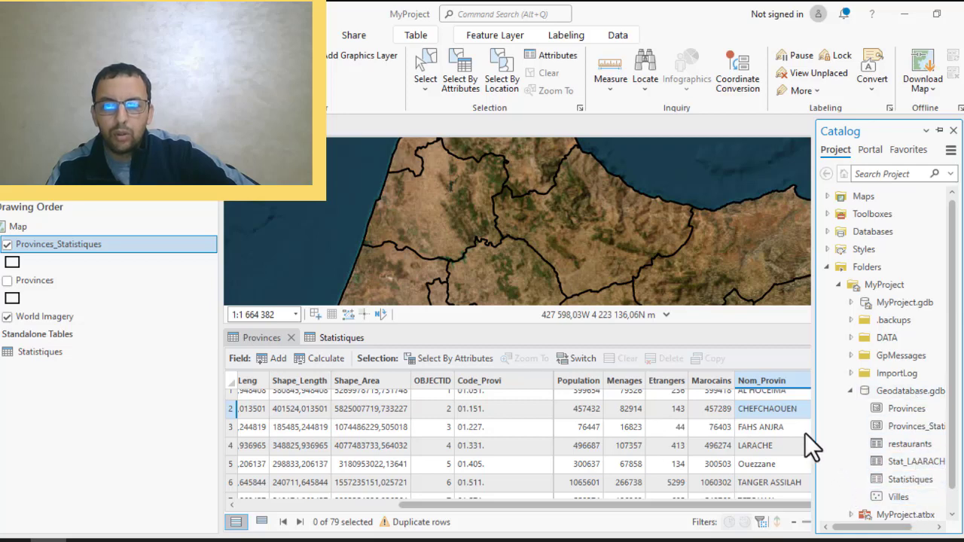
left_click_drag(813, 430, 652, 431)
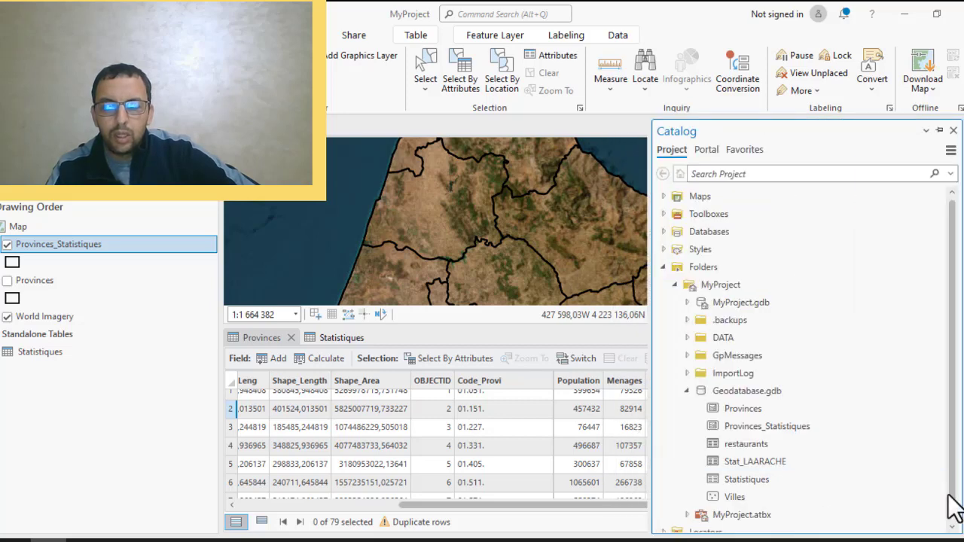
mouse_move(884, 468)
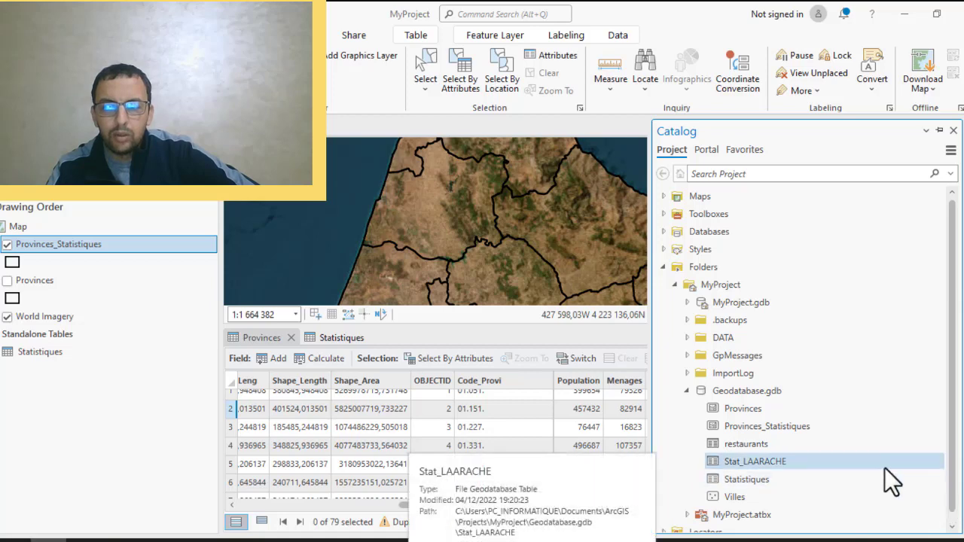
left_click_drag(884, 468, 49, 381)
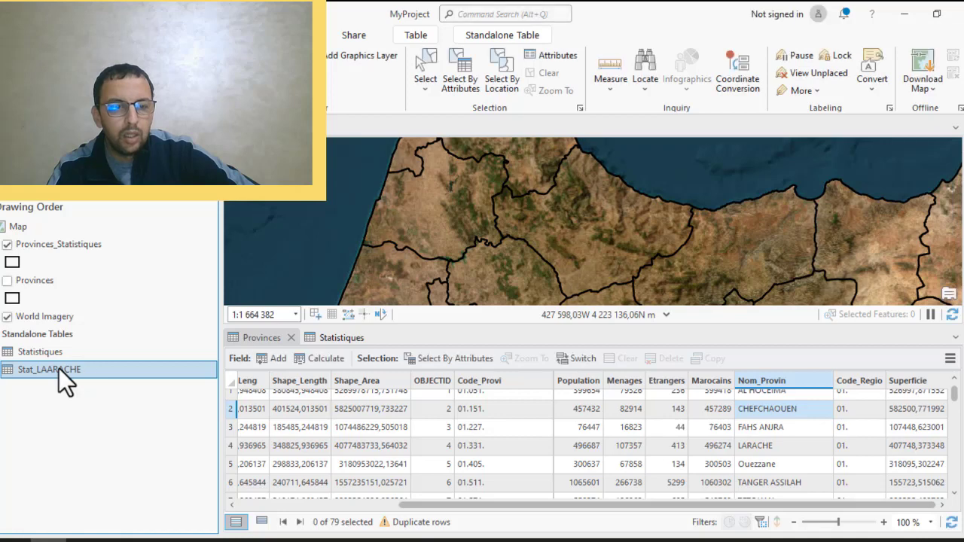
right_click(58, 368)
left_click(96, 129)
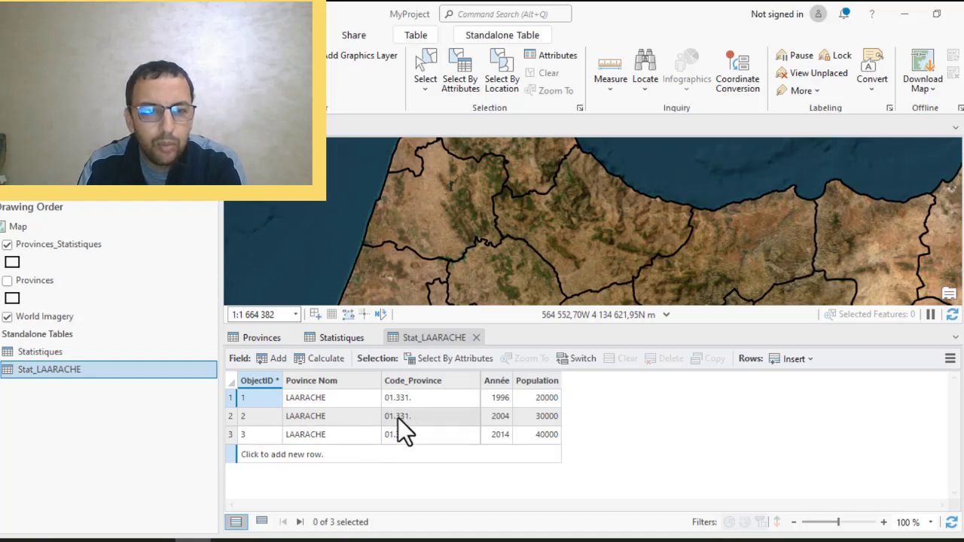
- Remove all joins from the Provinces layer
left_click(40, 280)
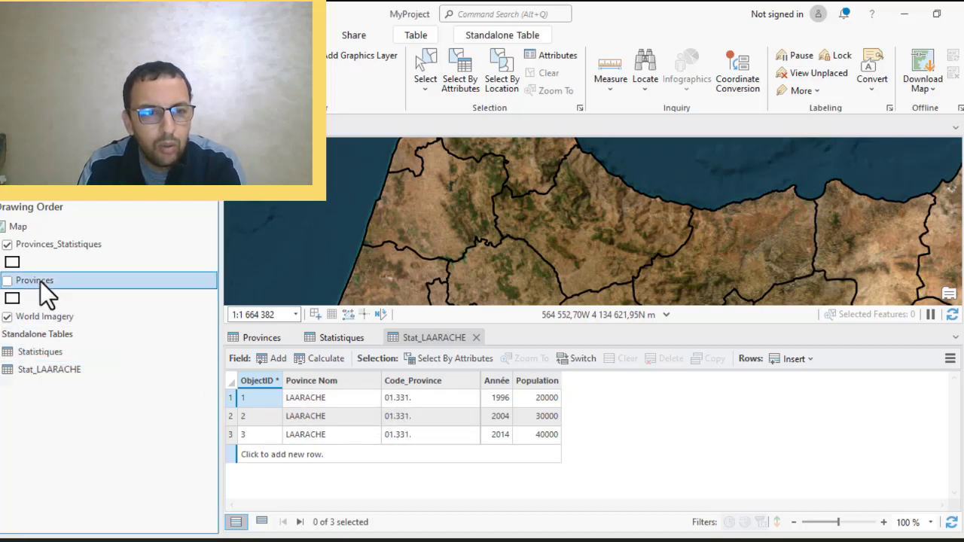
right_click(40, 280)
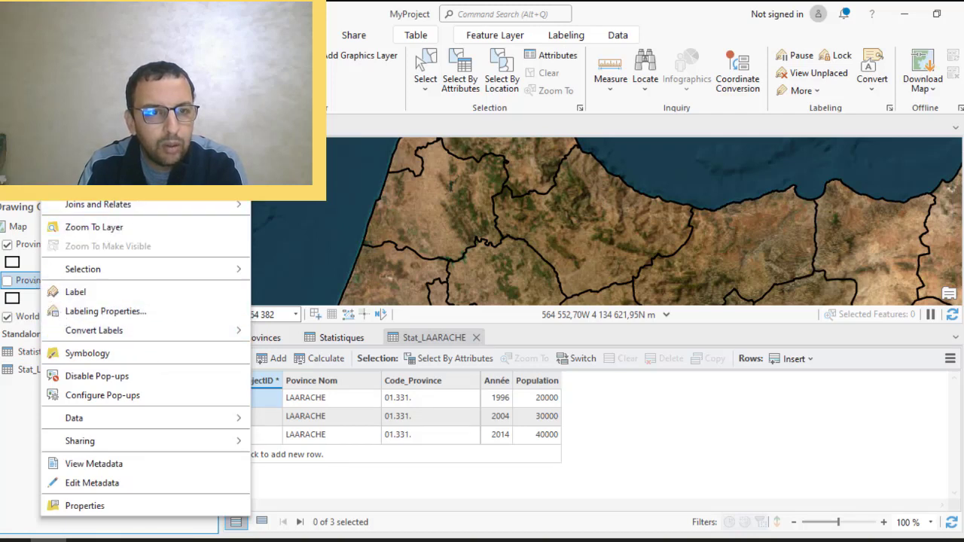
mouse_move(151, 204)
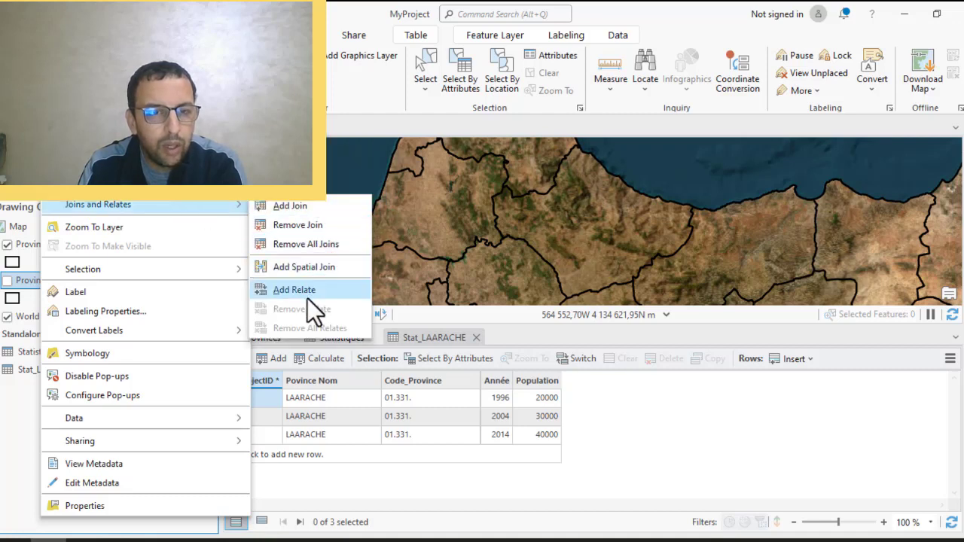
left_click(307, 246)
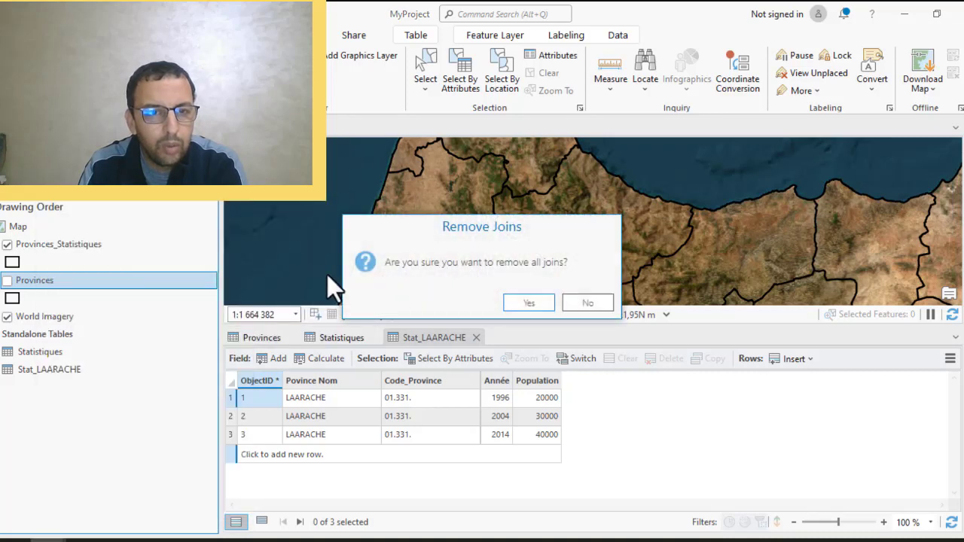
left_click(527, 303)
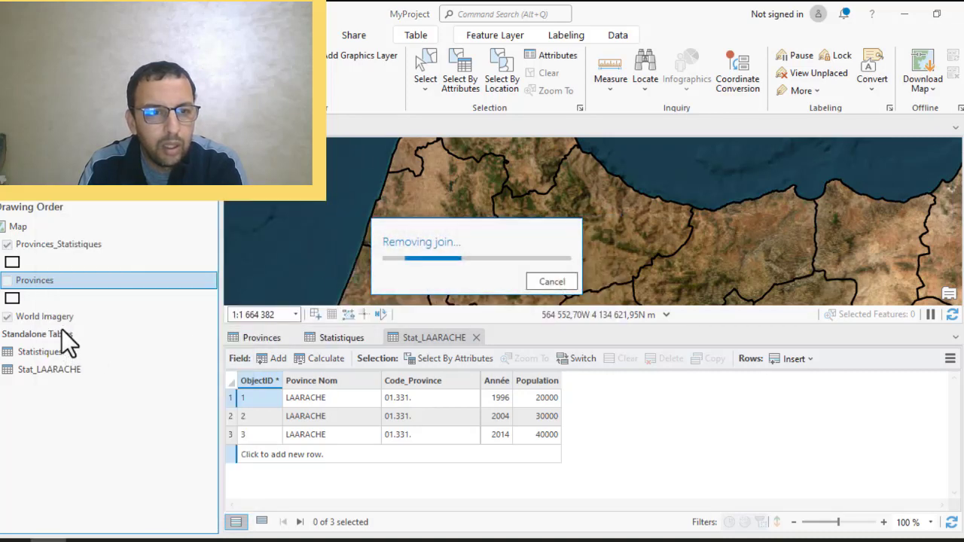
- Set up a relate on the Provinces layer from its Code_Provi field to the Code_Province field of the Stat_LAARACHE table
right_click(54, 285)
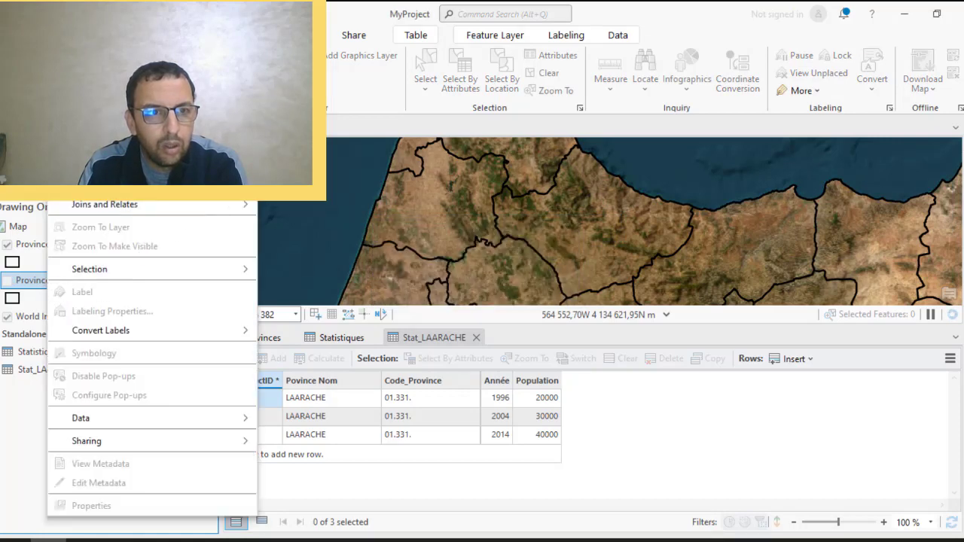
mouse_move(192, 204)
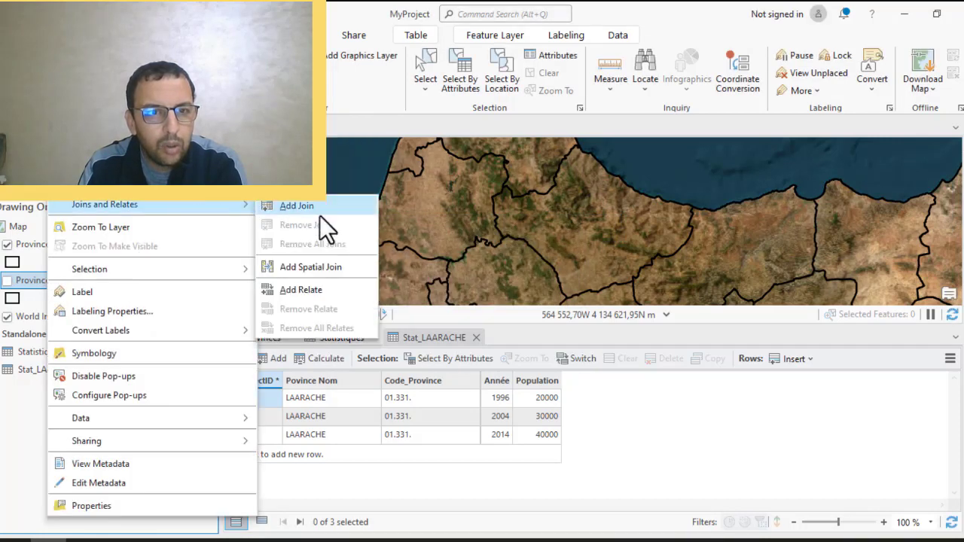
left_click(316, 291)
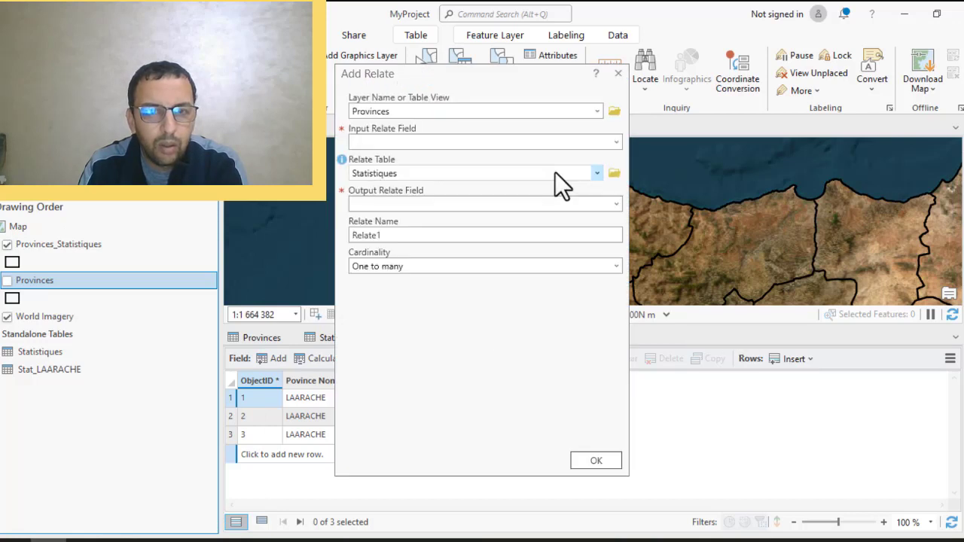
left_click(613, 141)
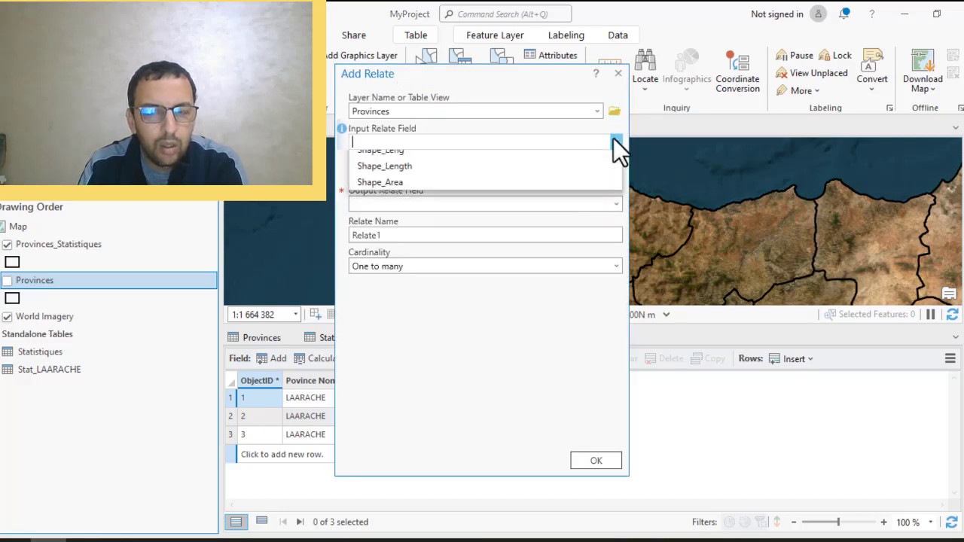
left_click(376, 176)
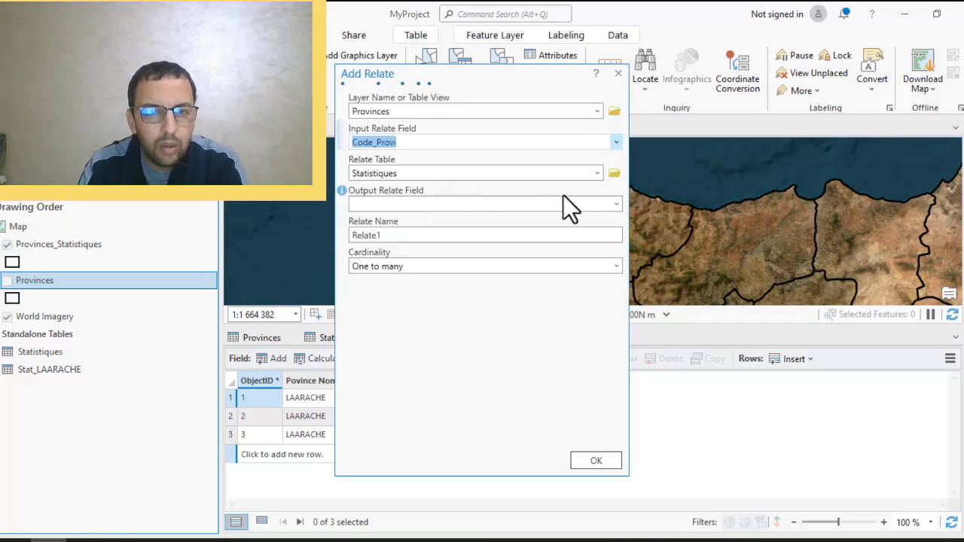
left_click(596, 173)
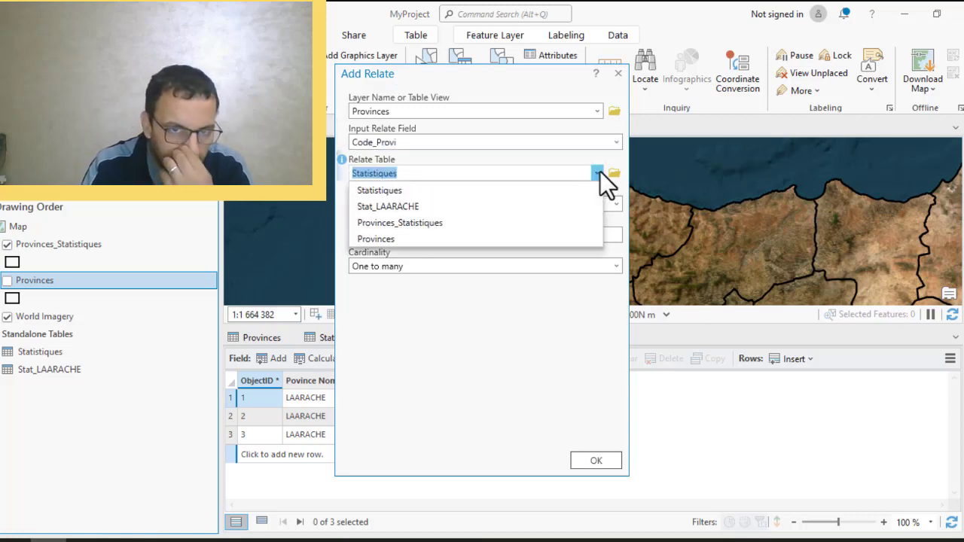
left_click(411, 201)
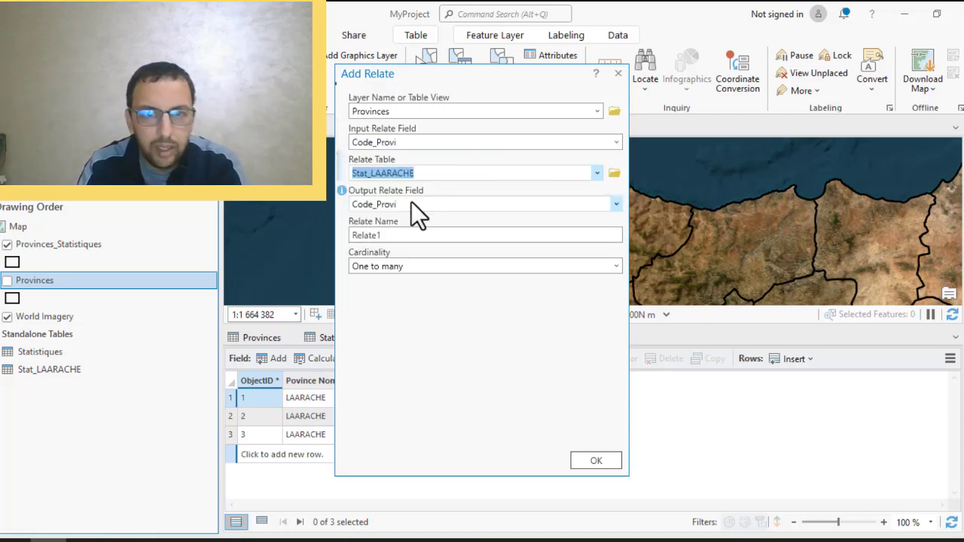
left_click(617, 205)
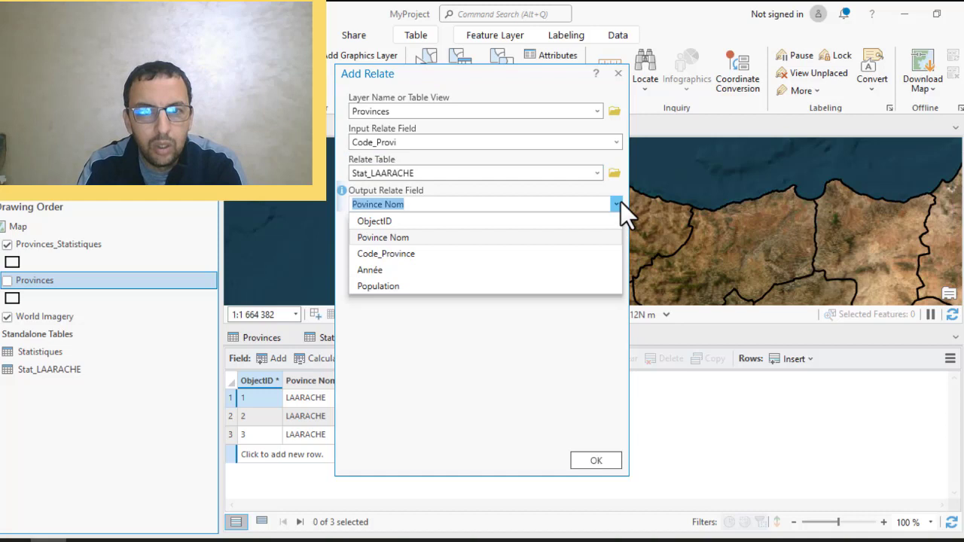
left_click(416, 255)
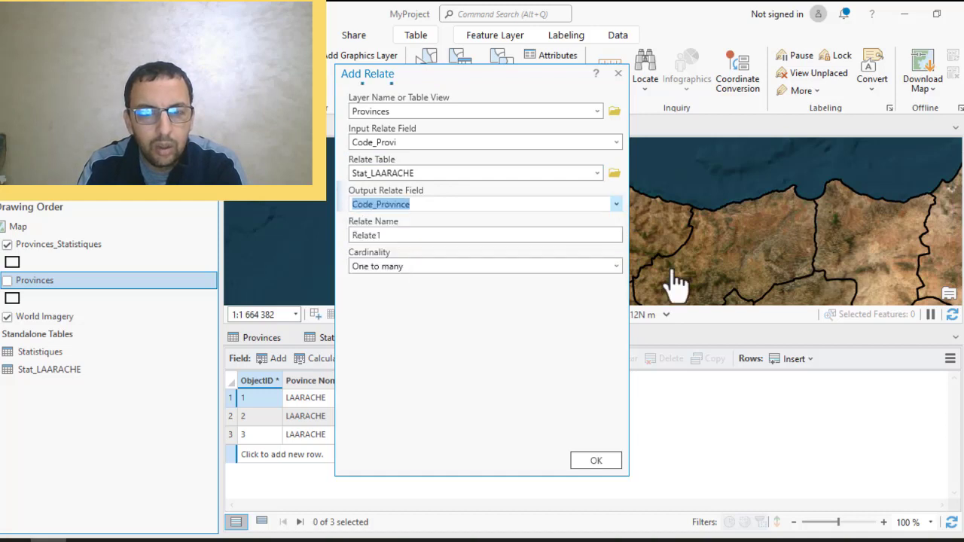
- Use the One to many cardinality for the relate and create it
left_click(400, 235)
left_click(615, 265)
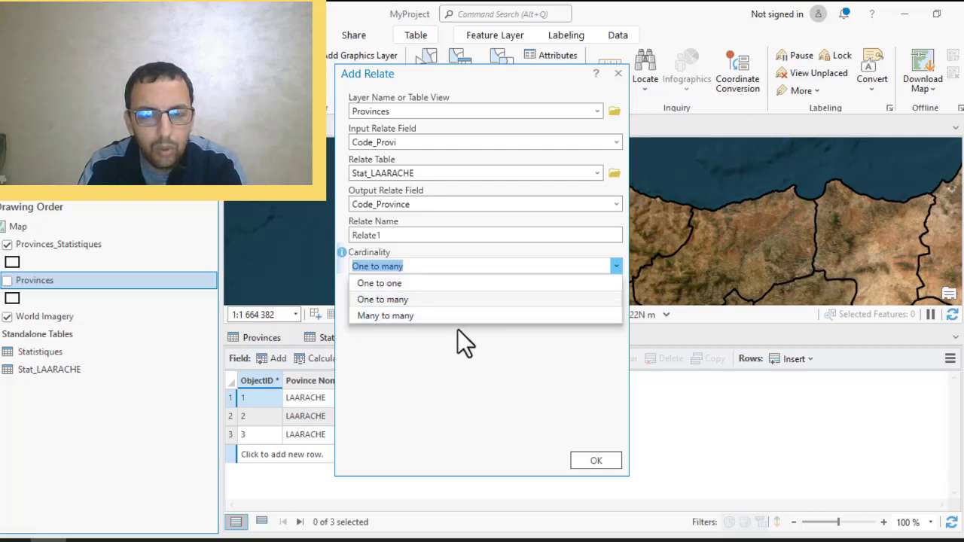
left_click(392, 298)
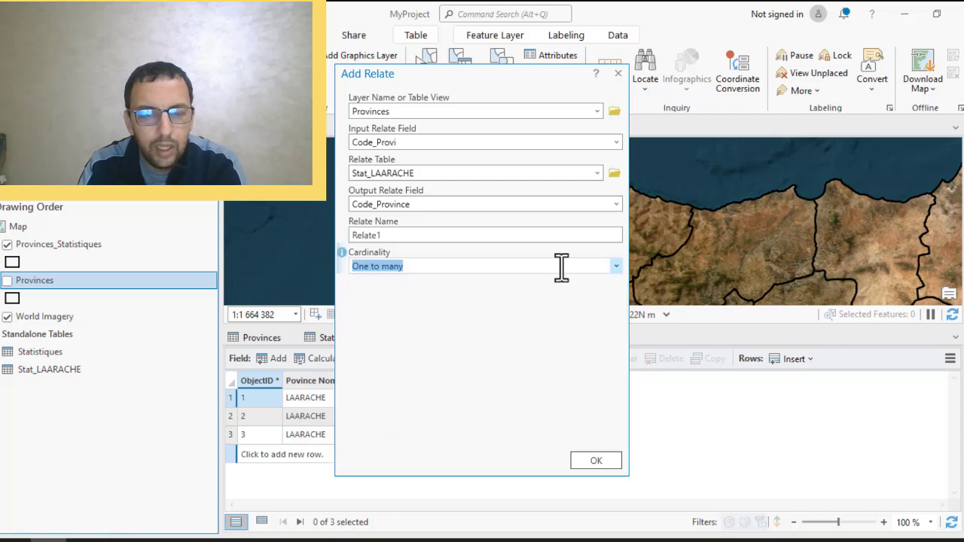
left_click(594, 466)
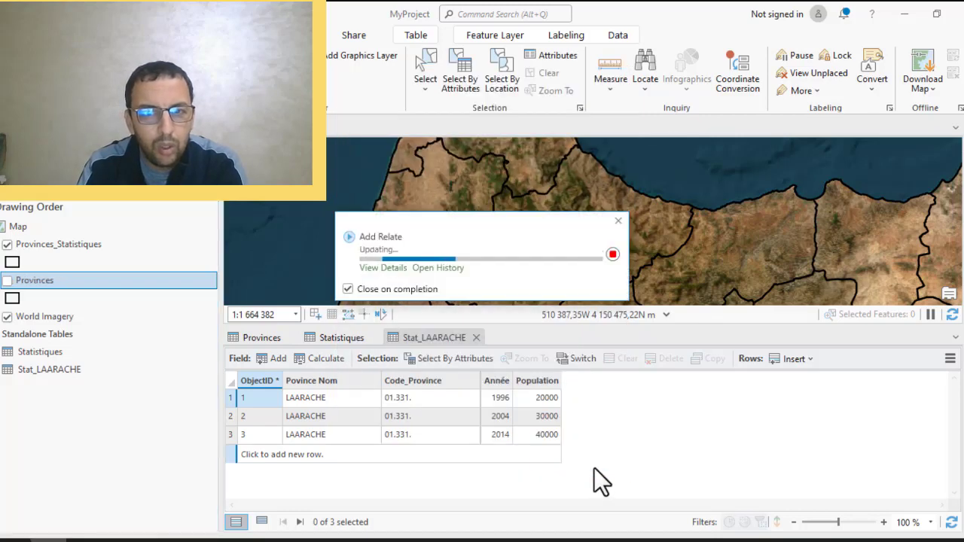
- Display the Provinces attribute table and look through its rows
left_click(272, 343)
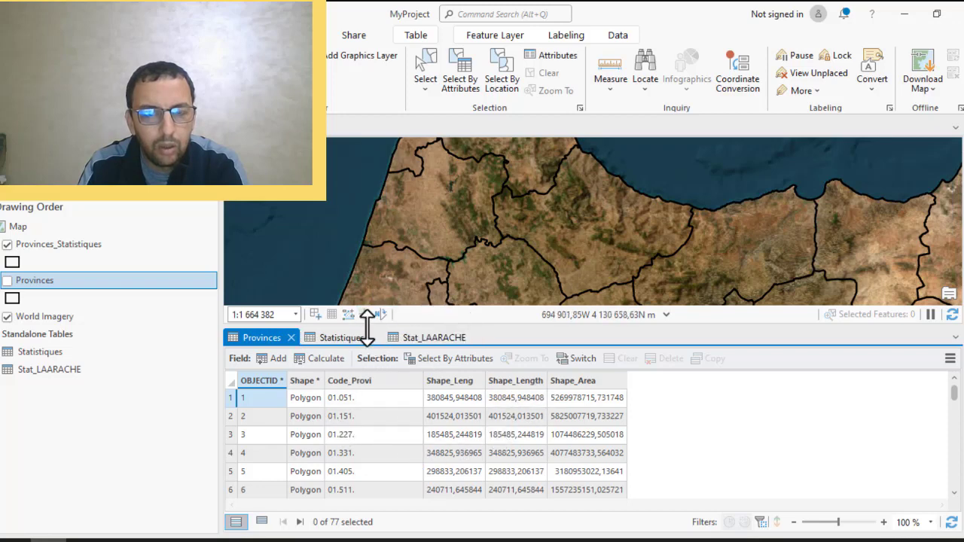
scroll(254, 422, "down", 2)
scroll(254, 422, "up", 2)
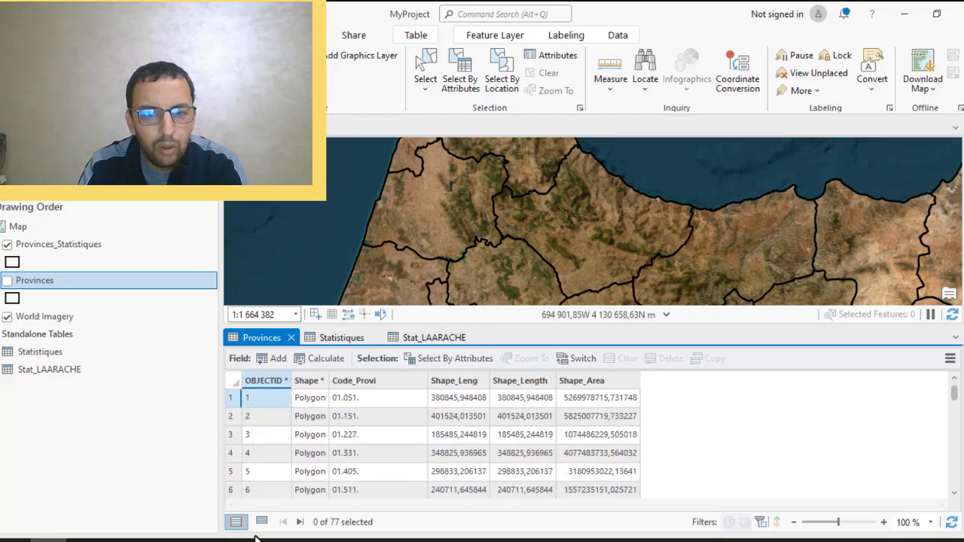
- Select the first nine rows of the Provinces table, and clear the selection
left_click(235, 433)
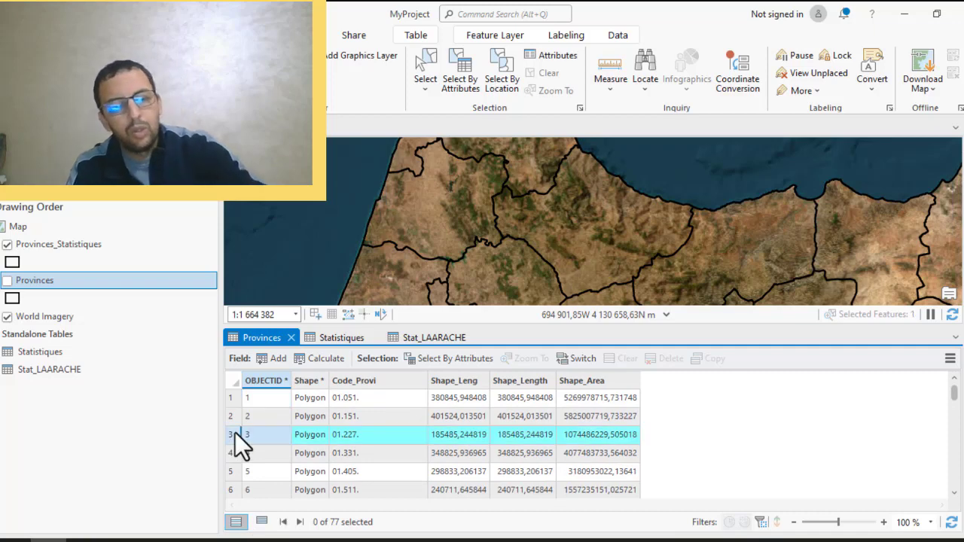
right_click(235, 434)
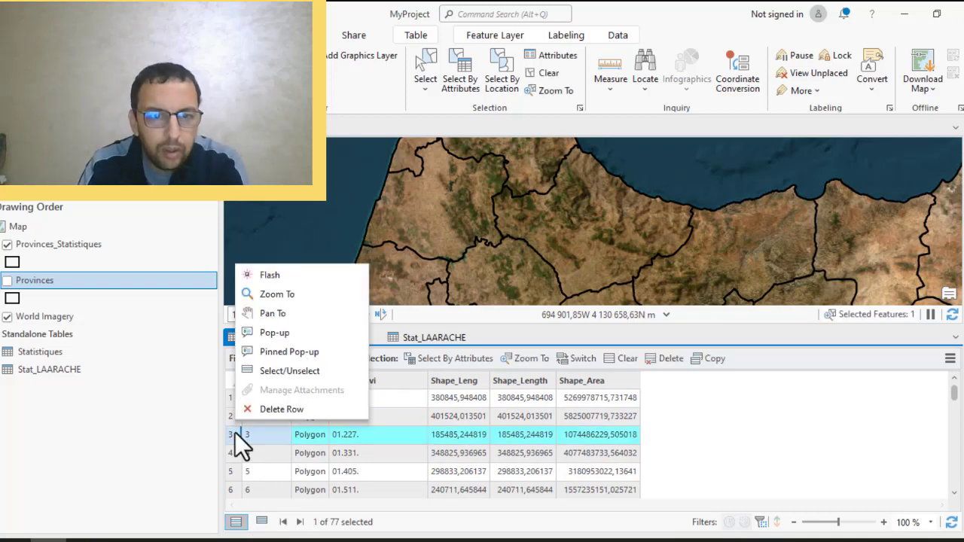
left_click(234, 433)
left_click(235, 396, "shift")
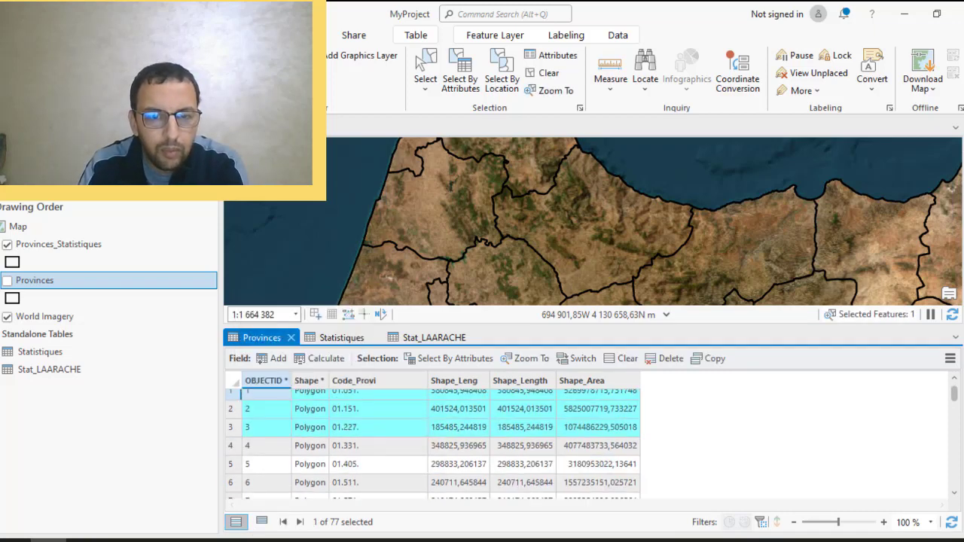
mouse_move(226, 490)
left_mouse_down()
mouse_move(218, 528)
mouse_move(236, 494)
left_mouse_up()
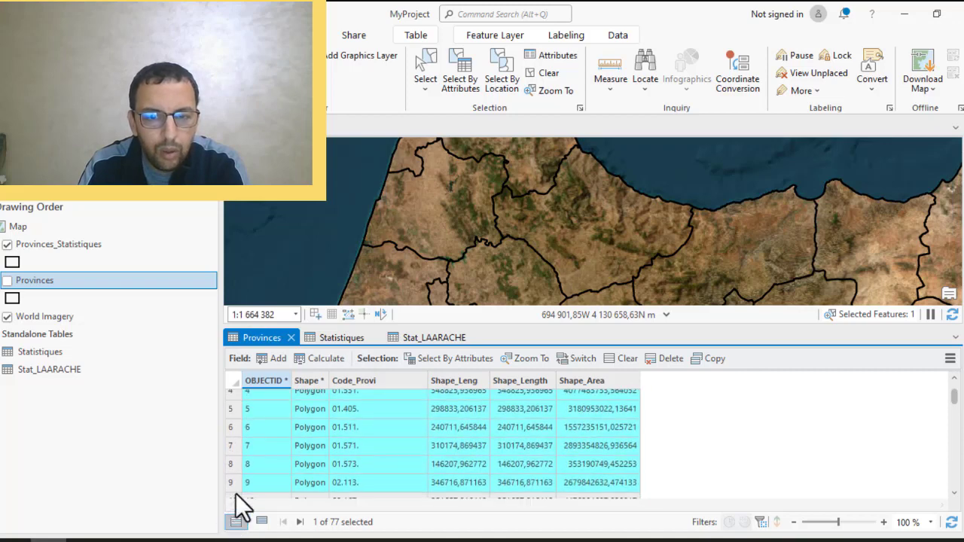
scroll(555, 192, "down", 2)
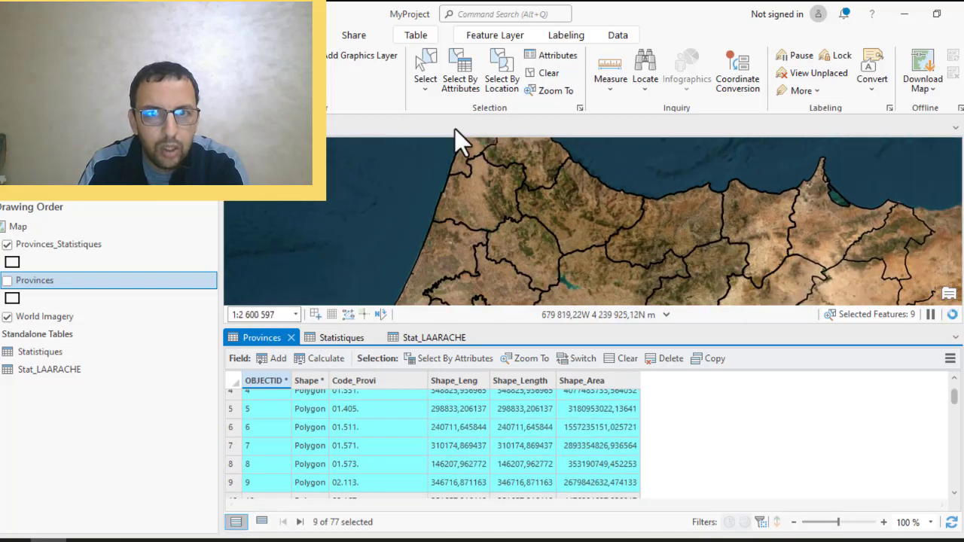
left_click(446, 71)
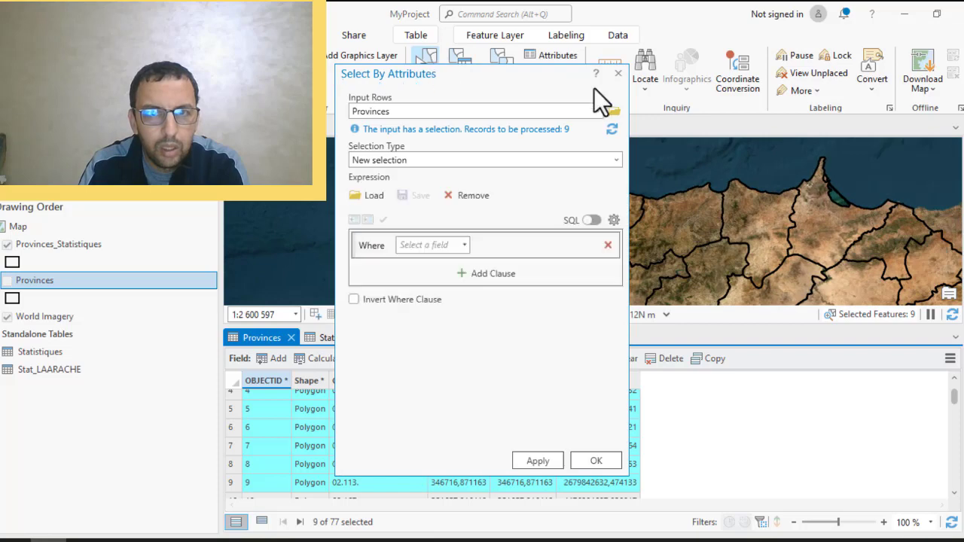
left_click(618, 74)
left_click(548, 73)
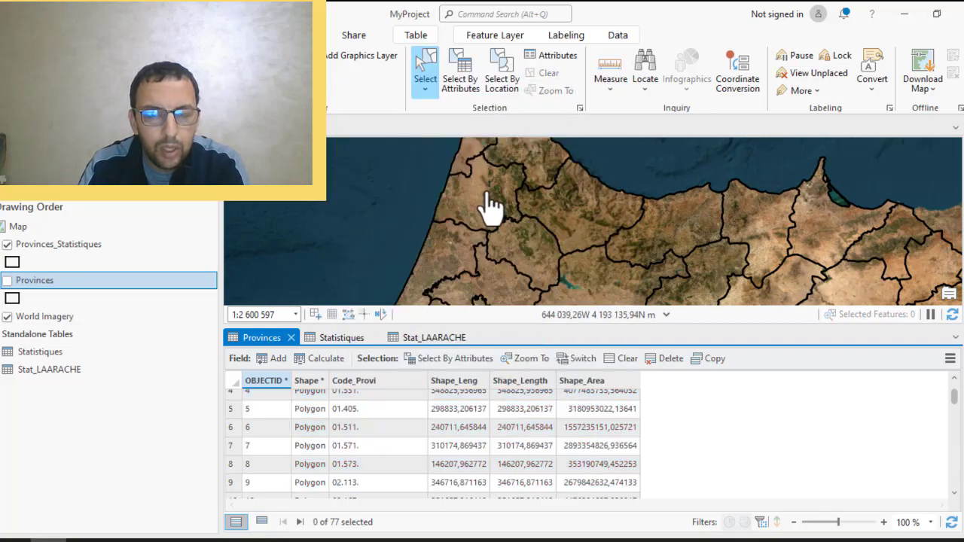
- Select the LAARACHE province on the map and show only the selected records in the Provinces table
left_click(505, 210)
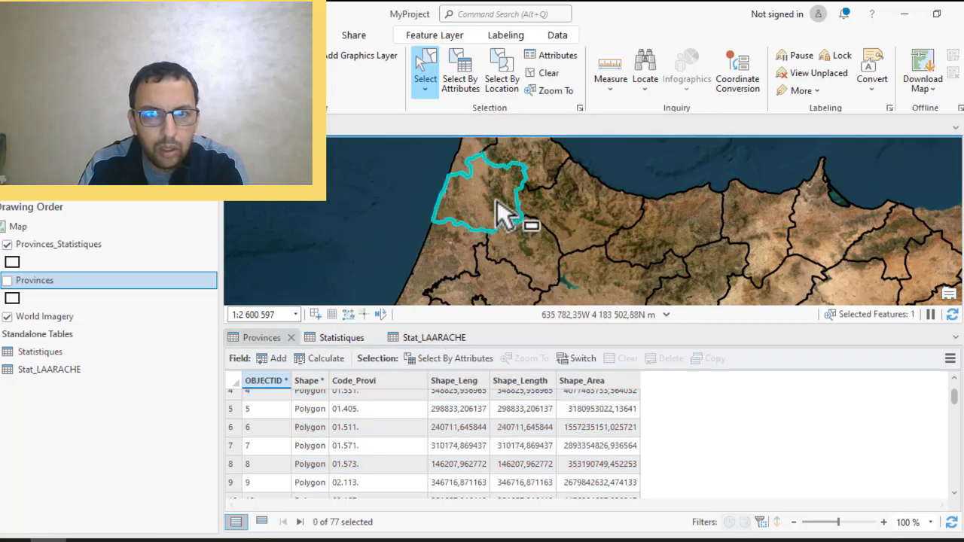
left_click(261, 522)
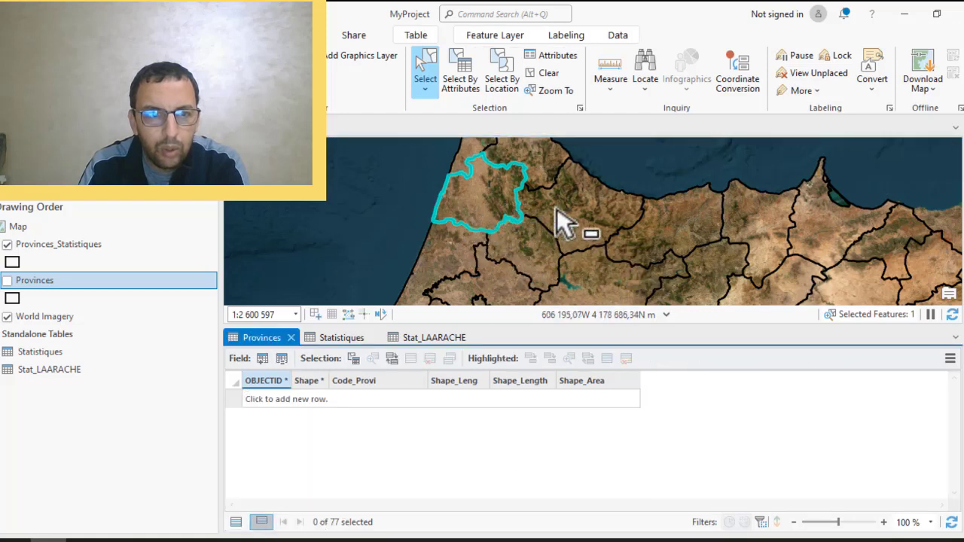
- Hide the Provinces_Statistiques layer, make Provinces visible, and select the LAARACHE province on the map
left_click(7, 244)
left_click(6, 281)
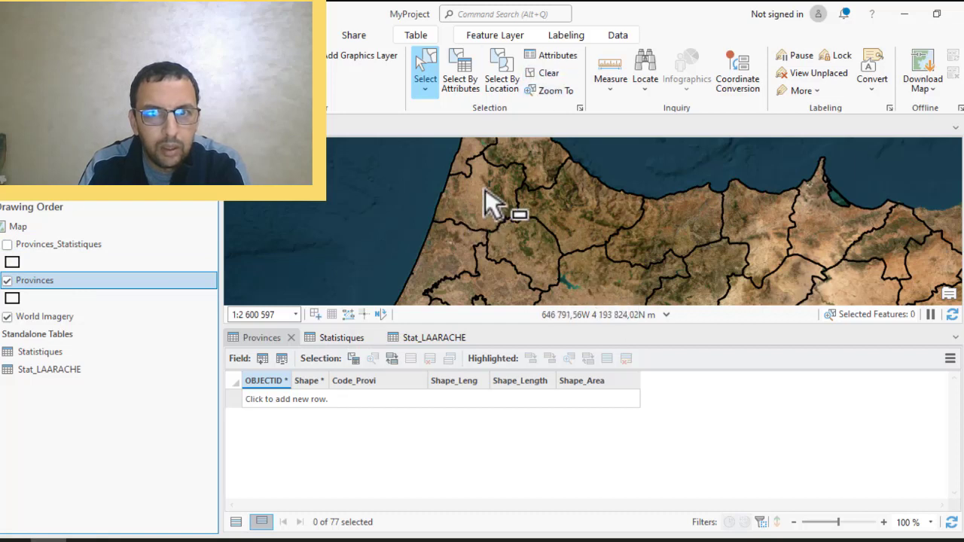
left_click(488, 201)
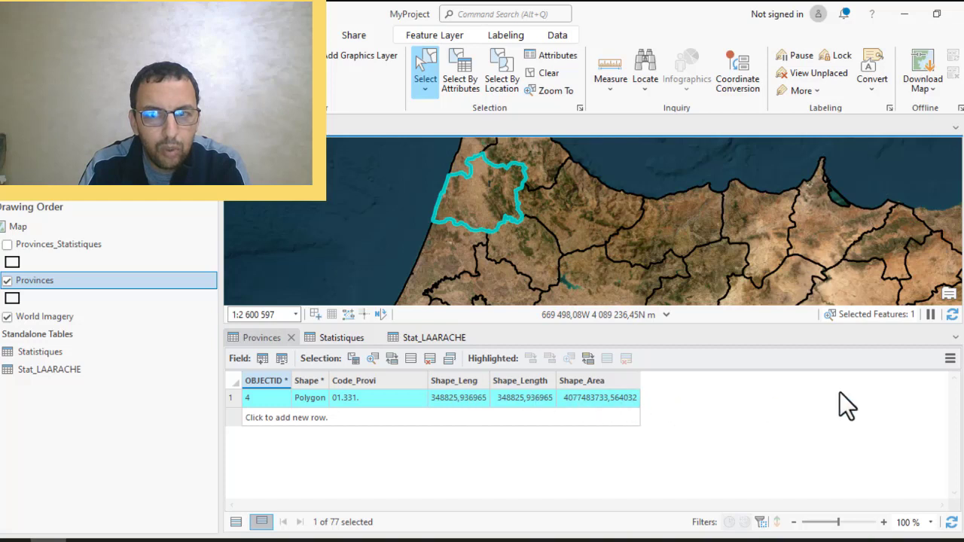
- Check the join and relate options of the Provinces table, and view the Stat_LAARACHE table before returning to Provinces
left_click(949, 359)
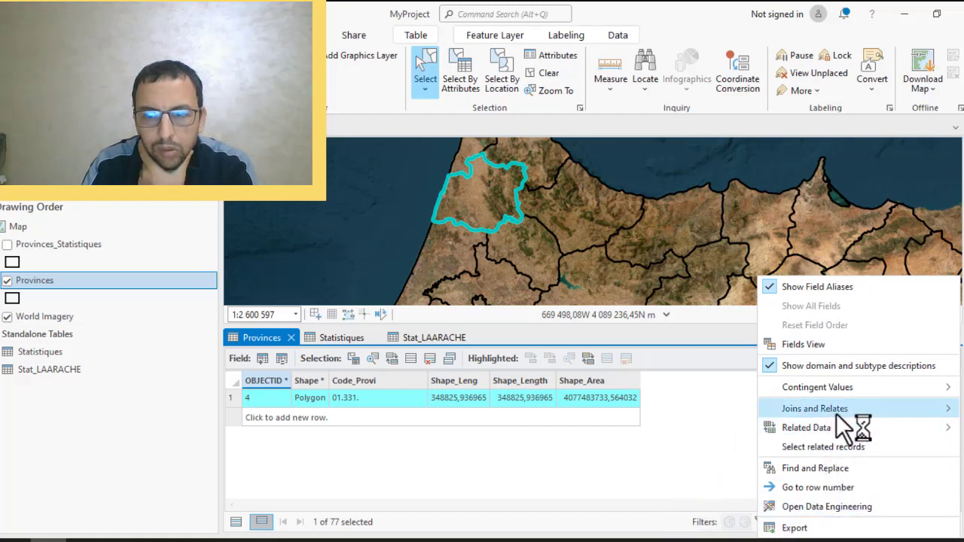
mouse_move(835, 414)
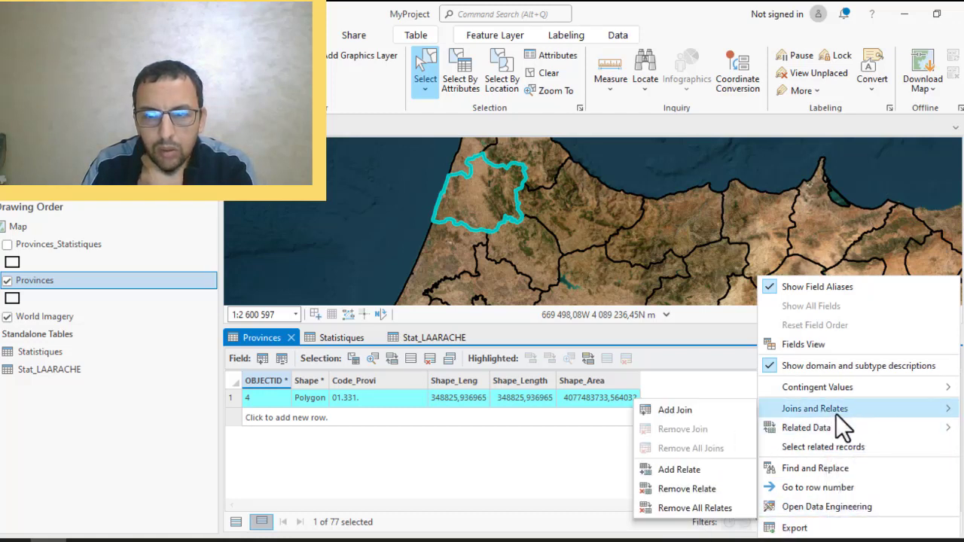
left_click(694, 336)
left_click(954, 337)
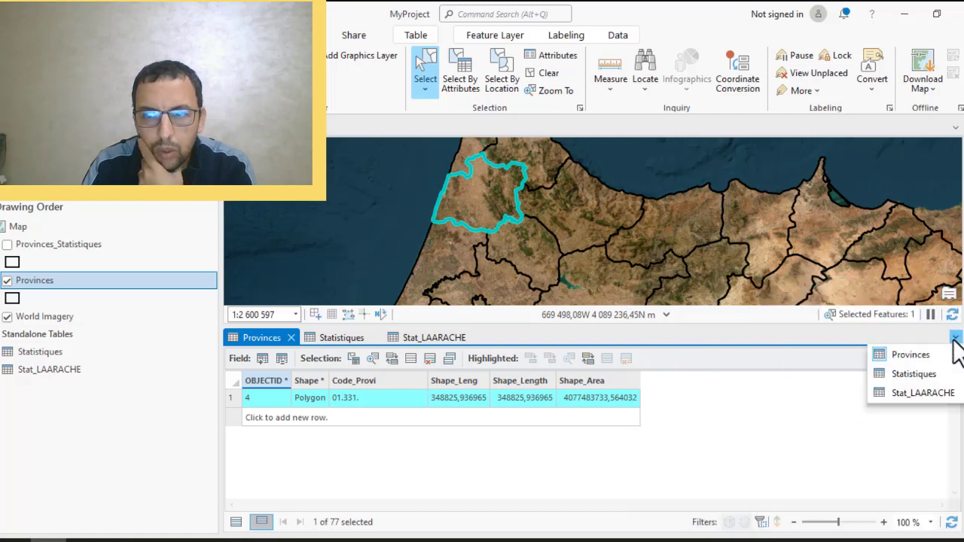
left_click(911, 405)
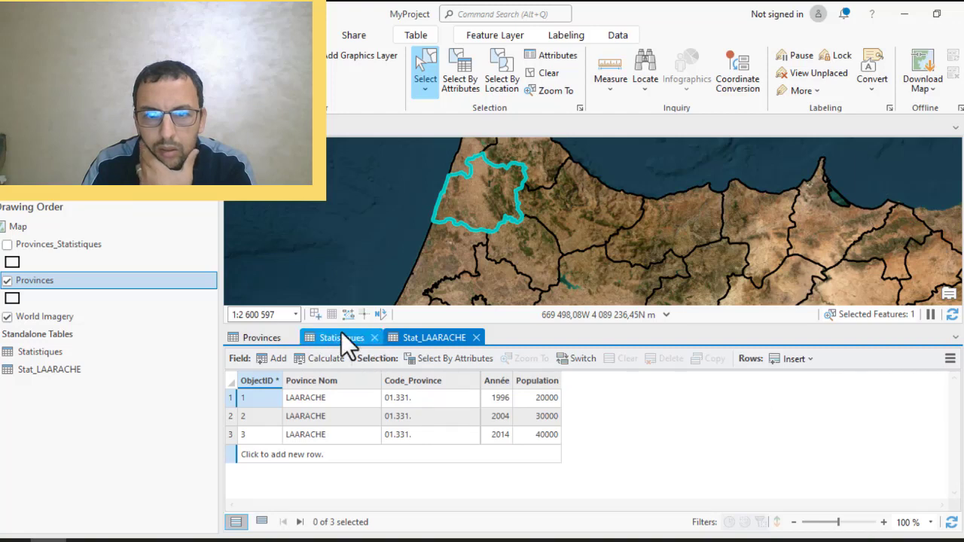
left_click(264, 338)
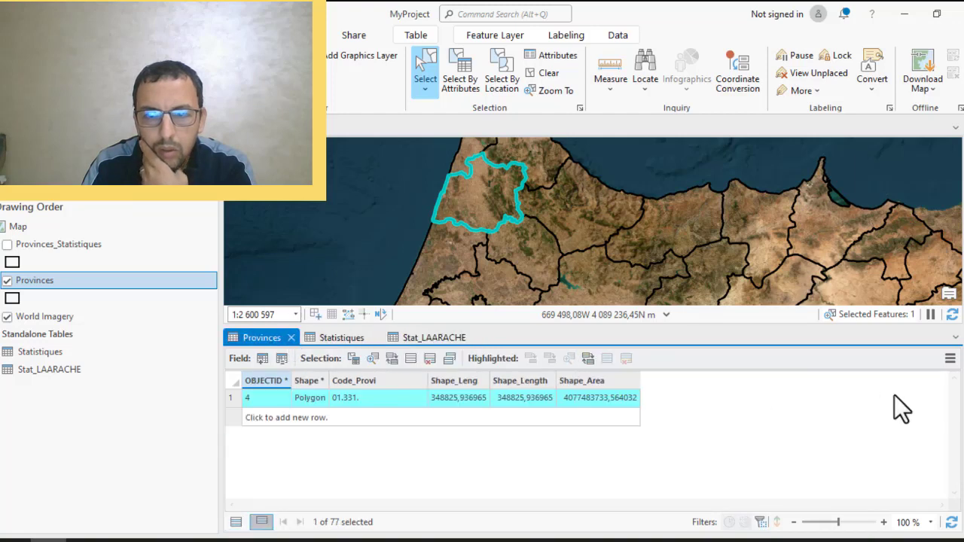
- Open the LAARACHE province's pop-up, show its related Stat_LAARACHE records in full, and move the pop-up clear of the province
left_click(493, 213)
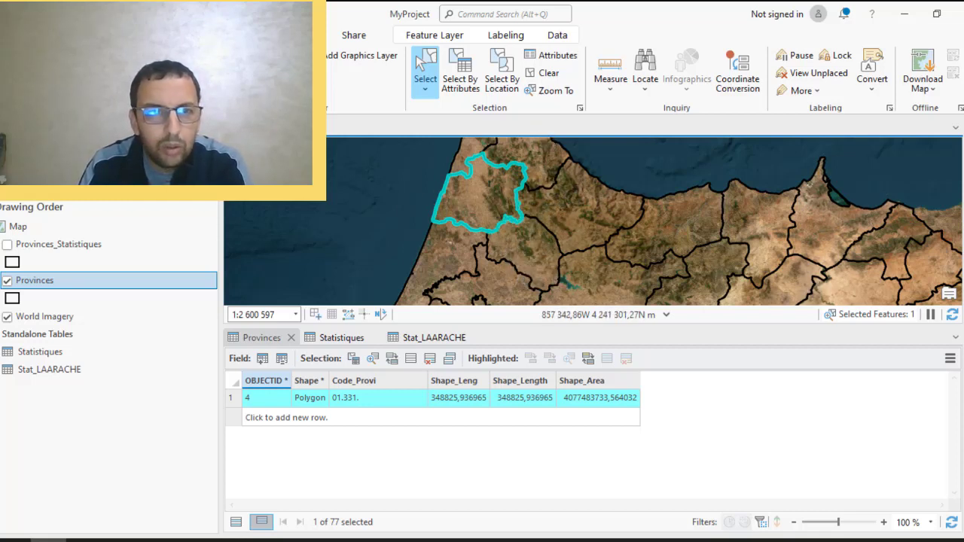
left_click(506, 209)
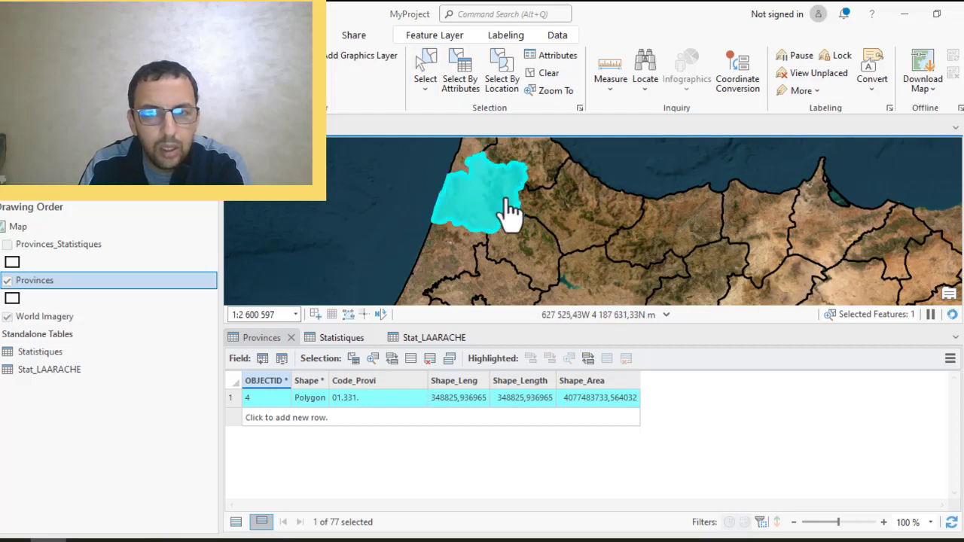
left_click(391, 201)
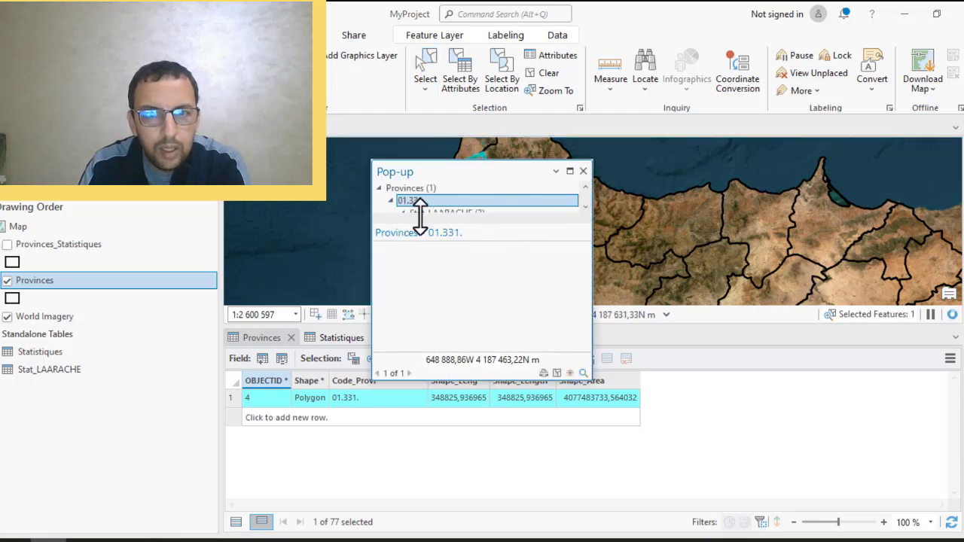
left_click_drag(468, 225, 456, 269)
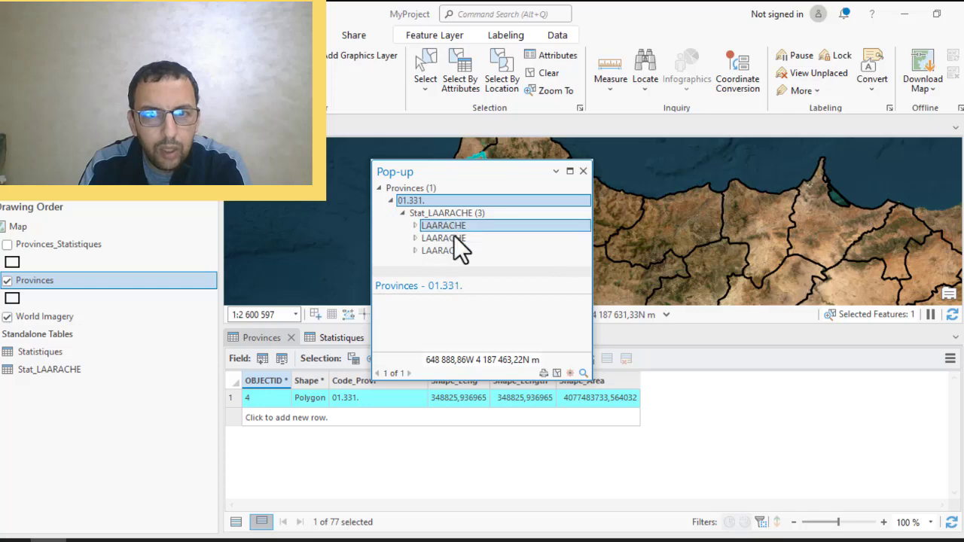
left_click_drag(485, 169, 722, 189)
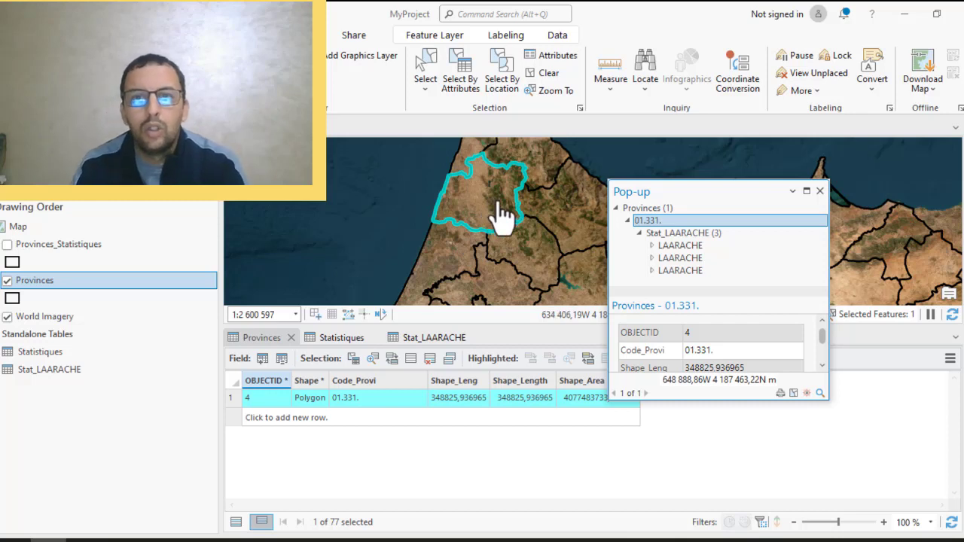
- Enlarge the pop-up and examine the details of each related Stat_LAARACHE record for the LAARACHE province, and close the pop-up
left_click(685, 248)
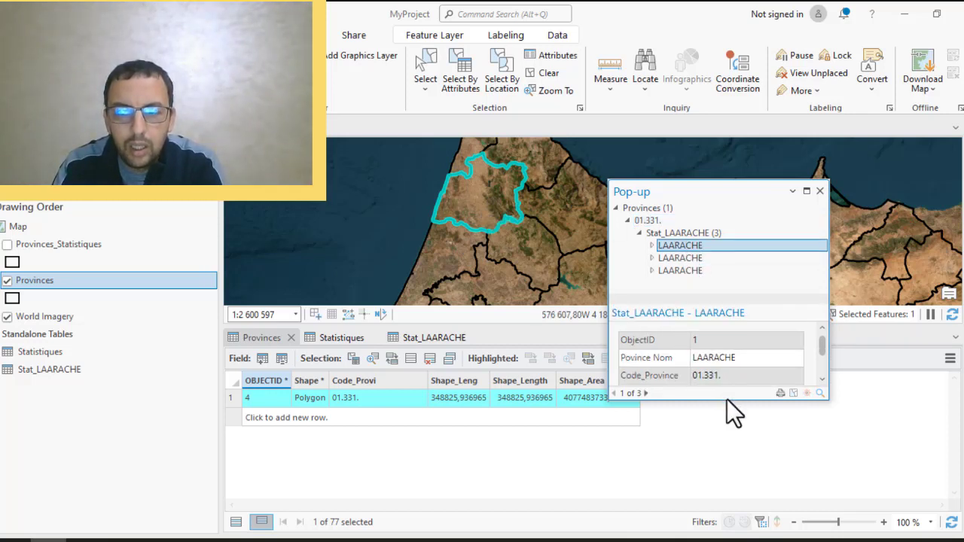
left_click_drag(727, 402, 705, 494)
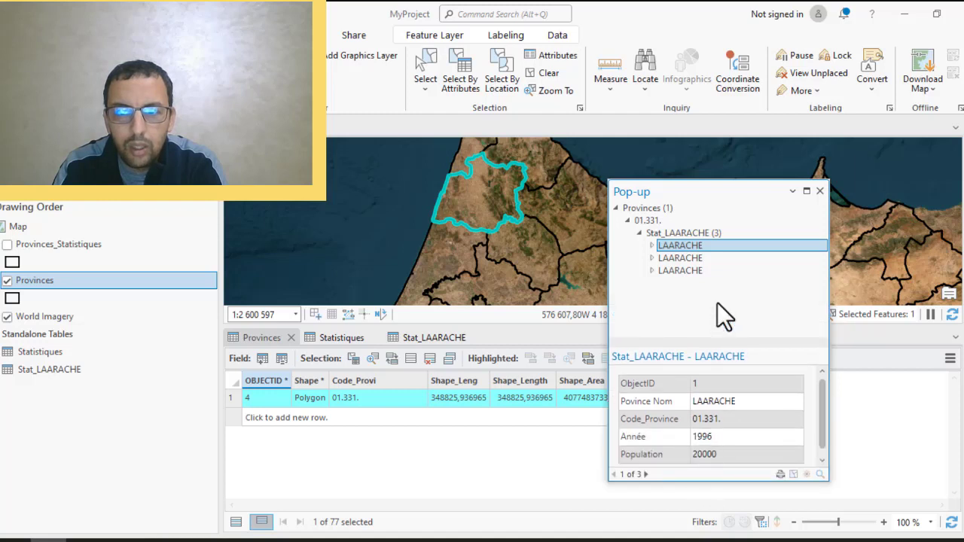
left_click(688, 261)
left_click(688, 272)
left_click(689, 258)
left_click(693, 244)
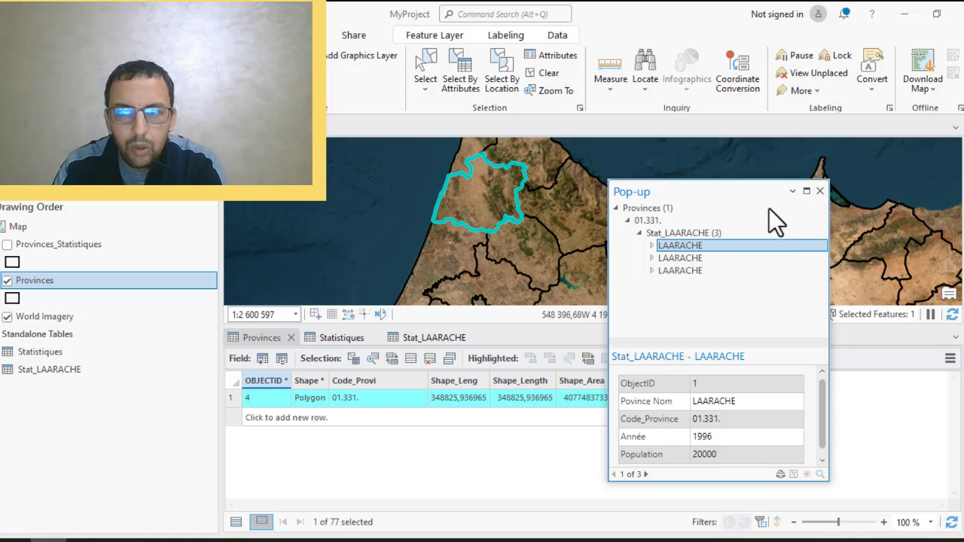
left_click(683, 257)
left_click(683, 271)
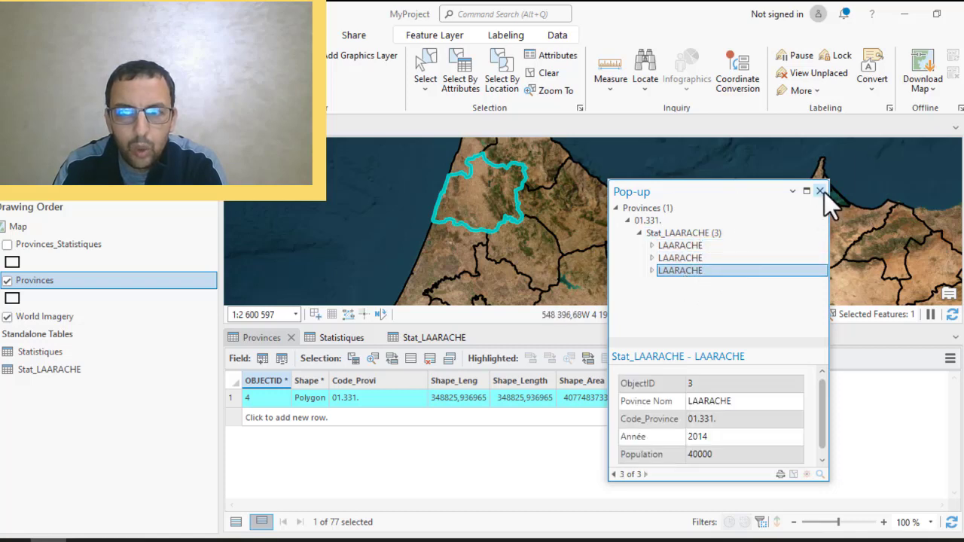
left_click(820, 191)
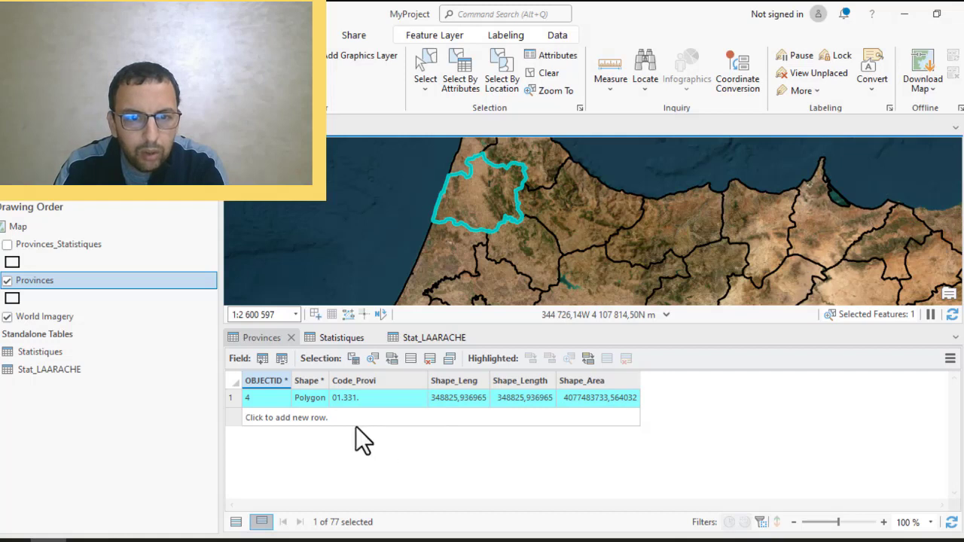
left_click(952, 360)
left_click(951, 360)
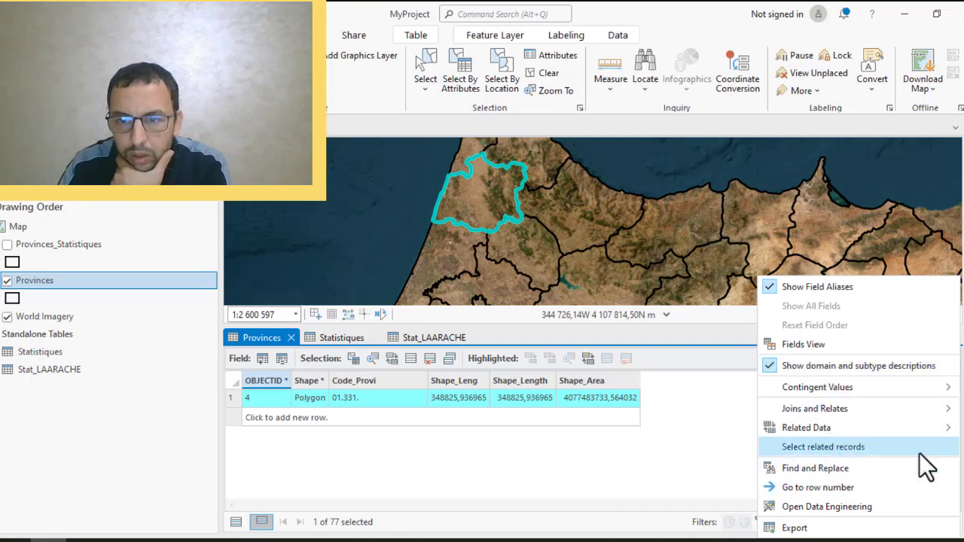
left_click(810, 448)
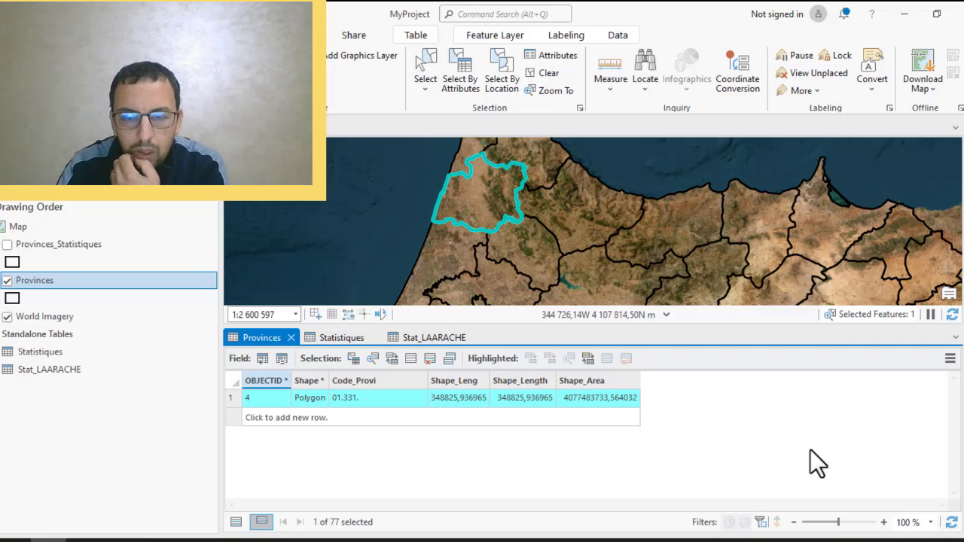
left_click(951, 359)
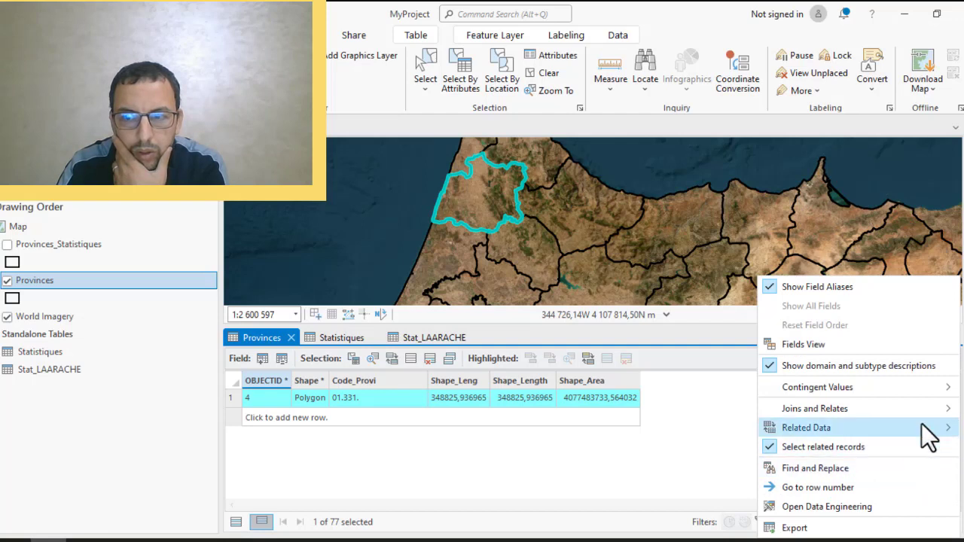
mouse_move(928, 436)
left_click(869, 446)
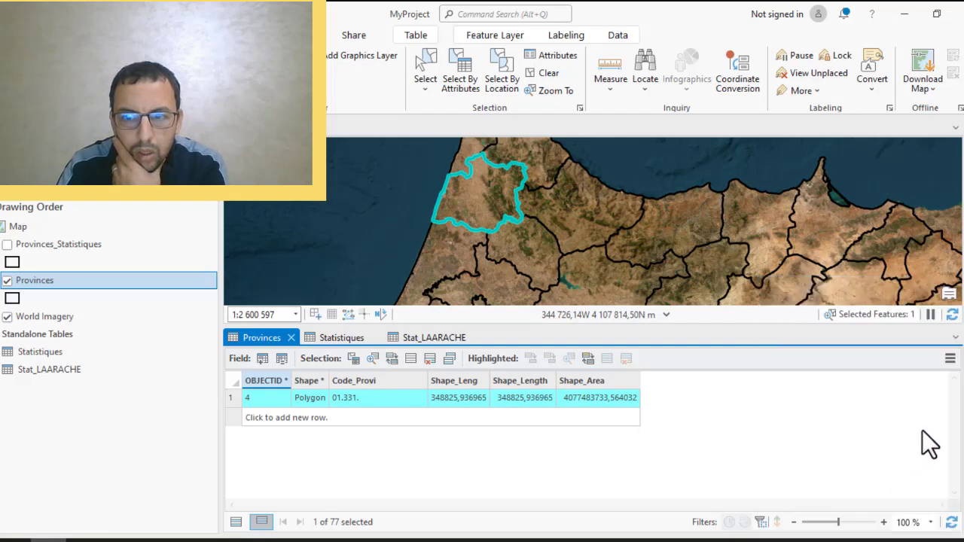
- Open the related Stat_LAARACHE data for the LAARACHE province selected in the Provinces table
left_click(950, 359)
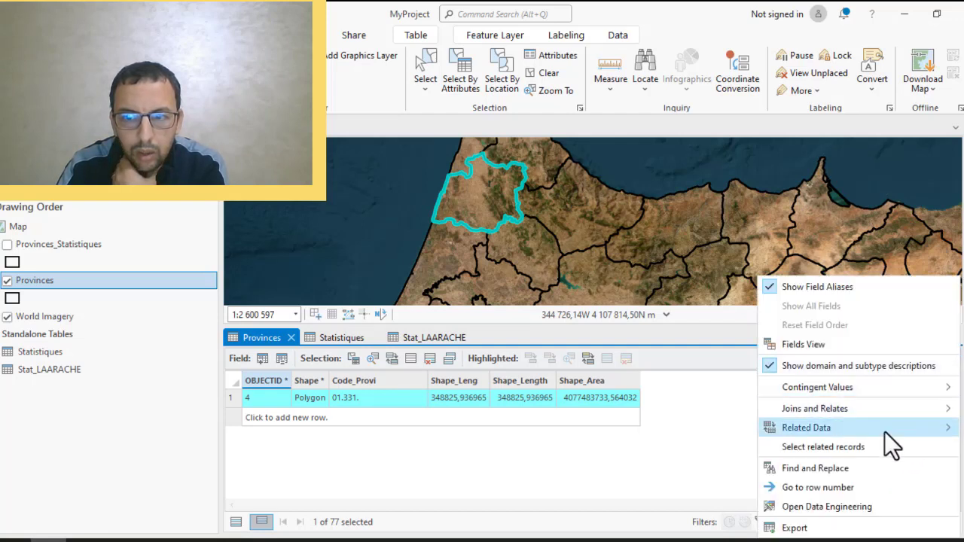
mouse_move(885, 433)
left_click(677, 426)
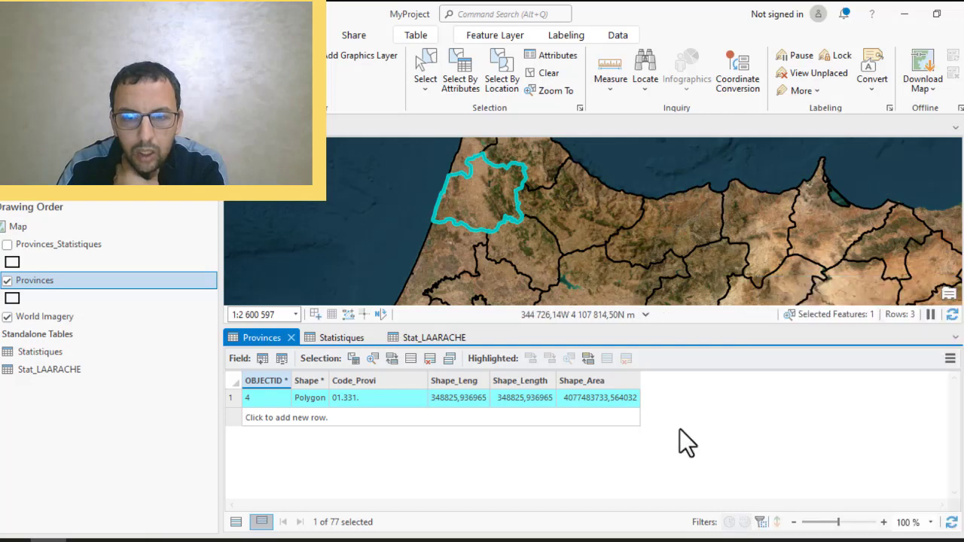